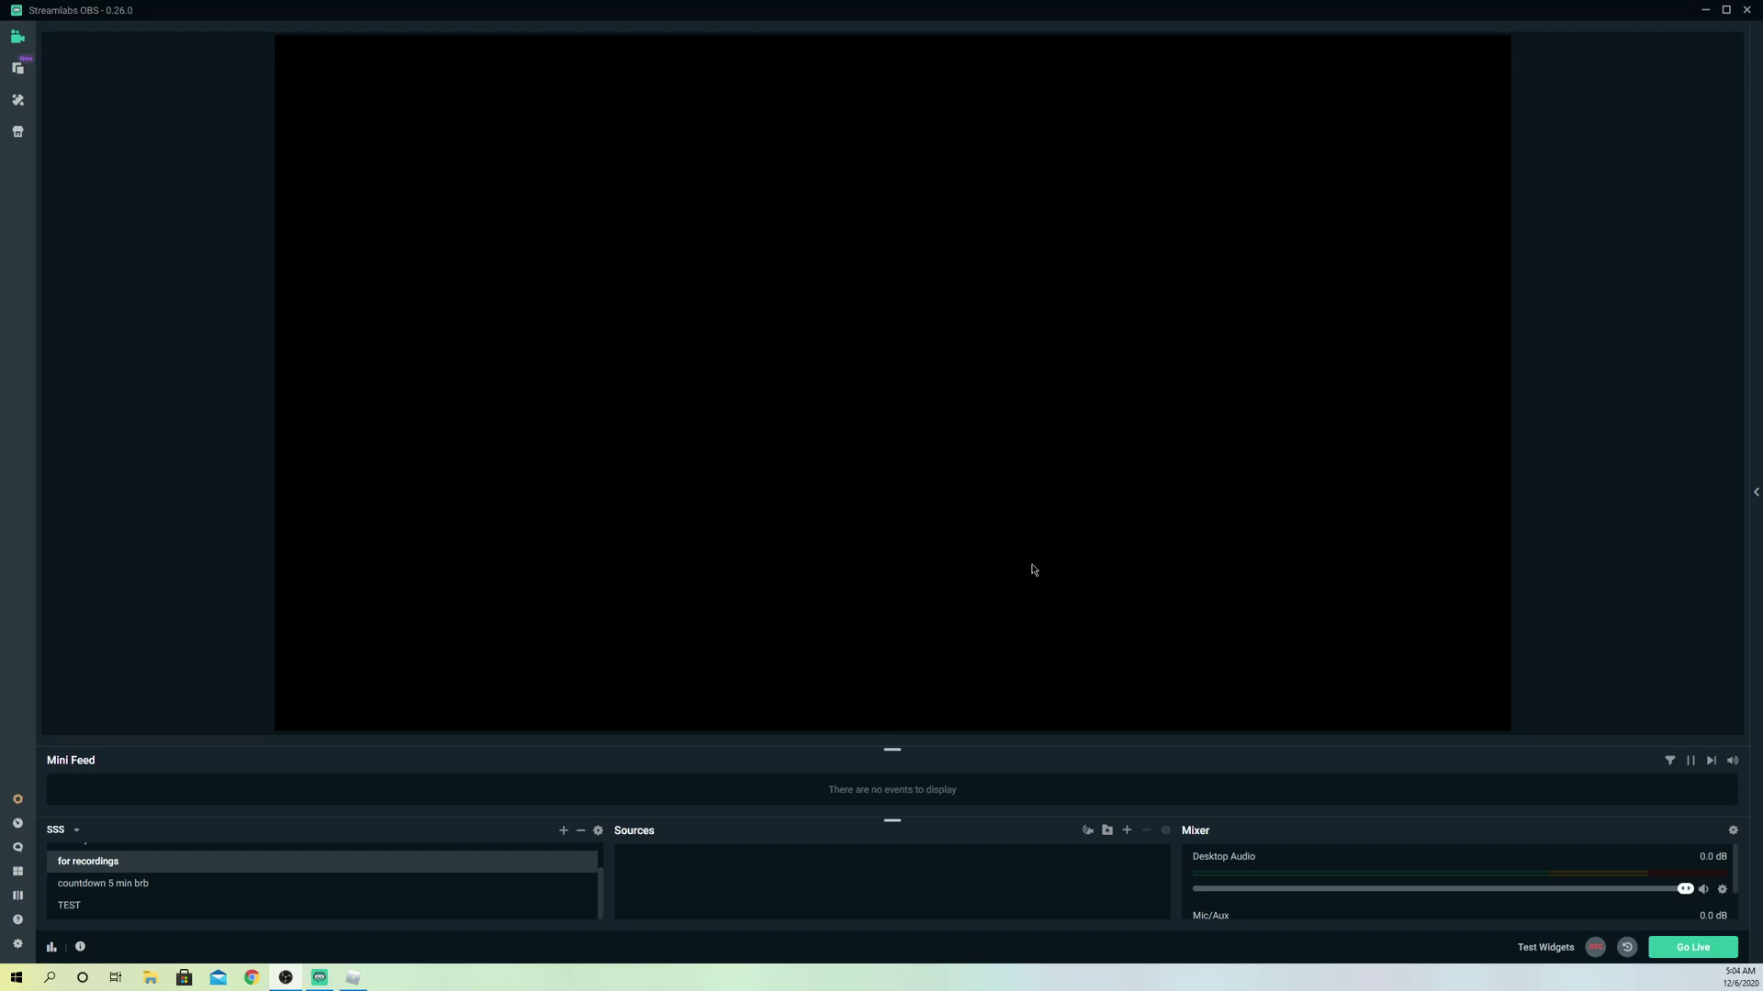
# - Compare the Window Capture and Game Capture source types, then choose Game Capture
pyautogui.click(1127, 831)
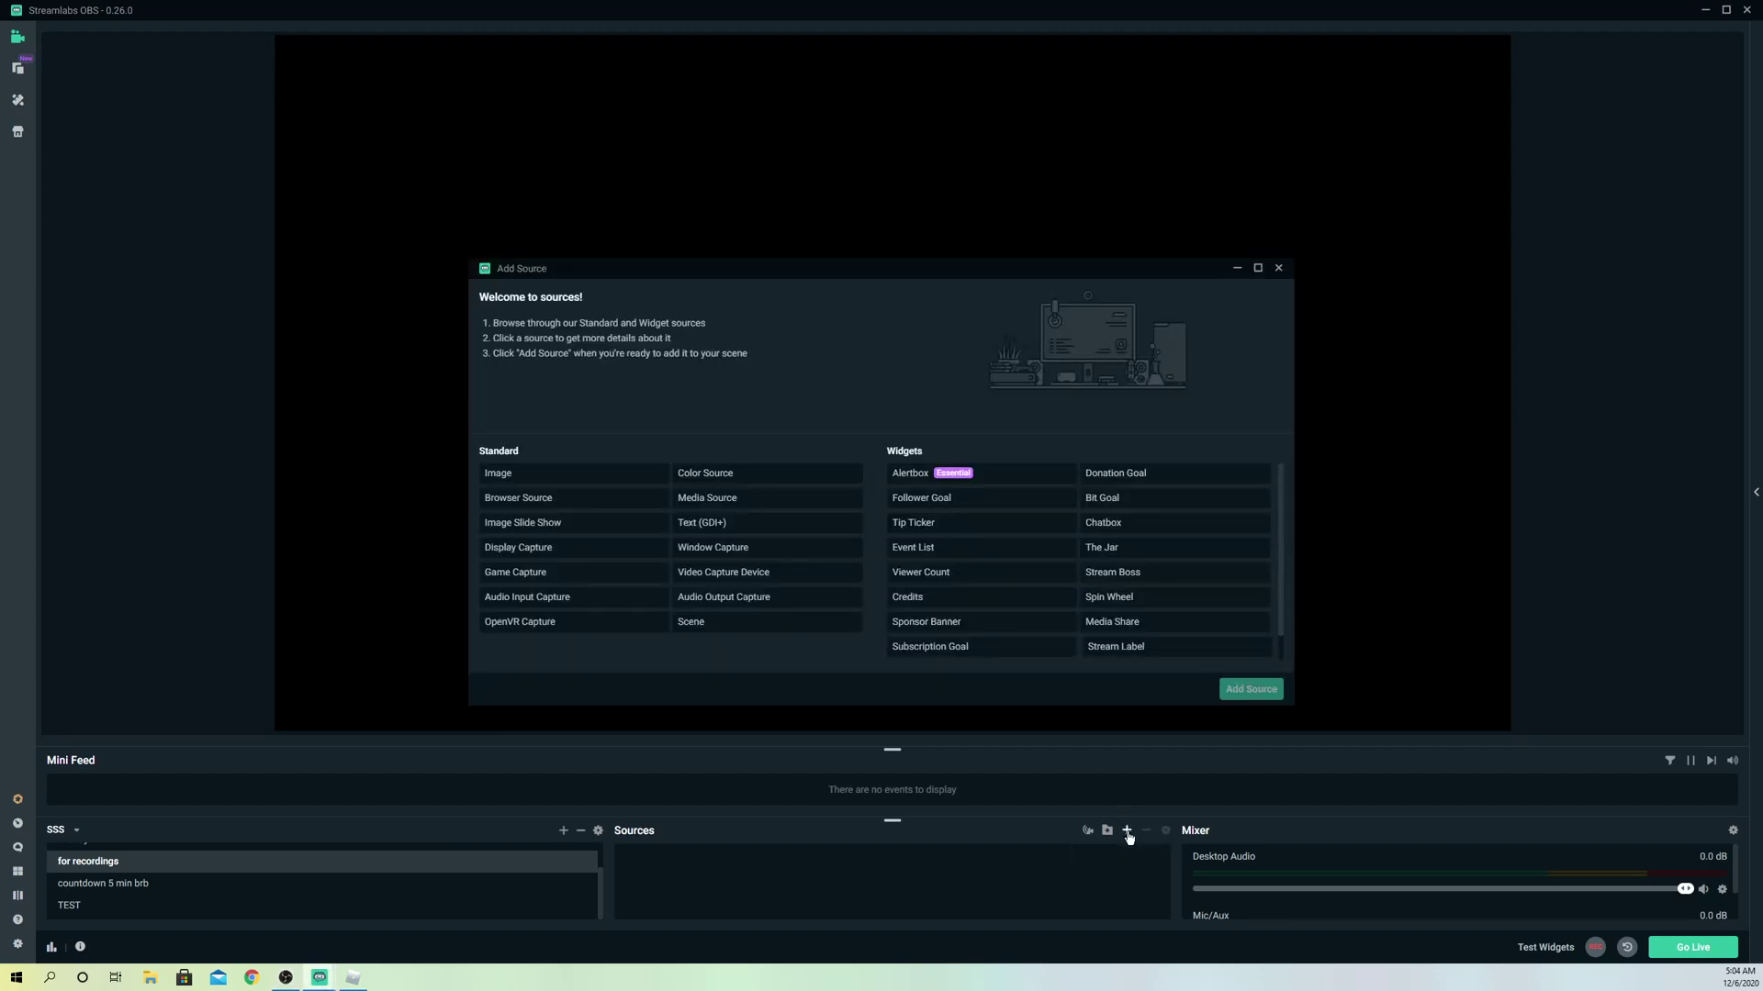
pyautogui.click(715, 555)
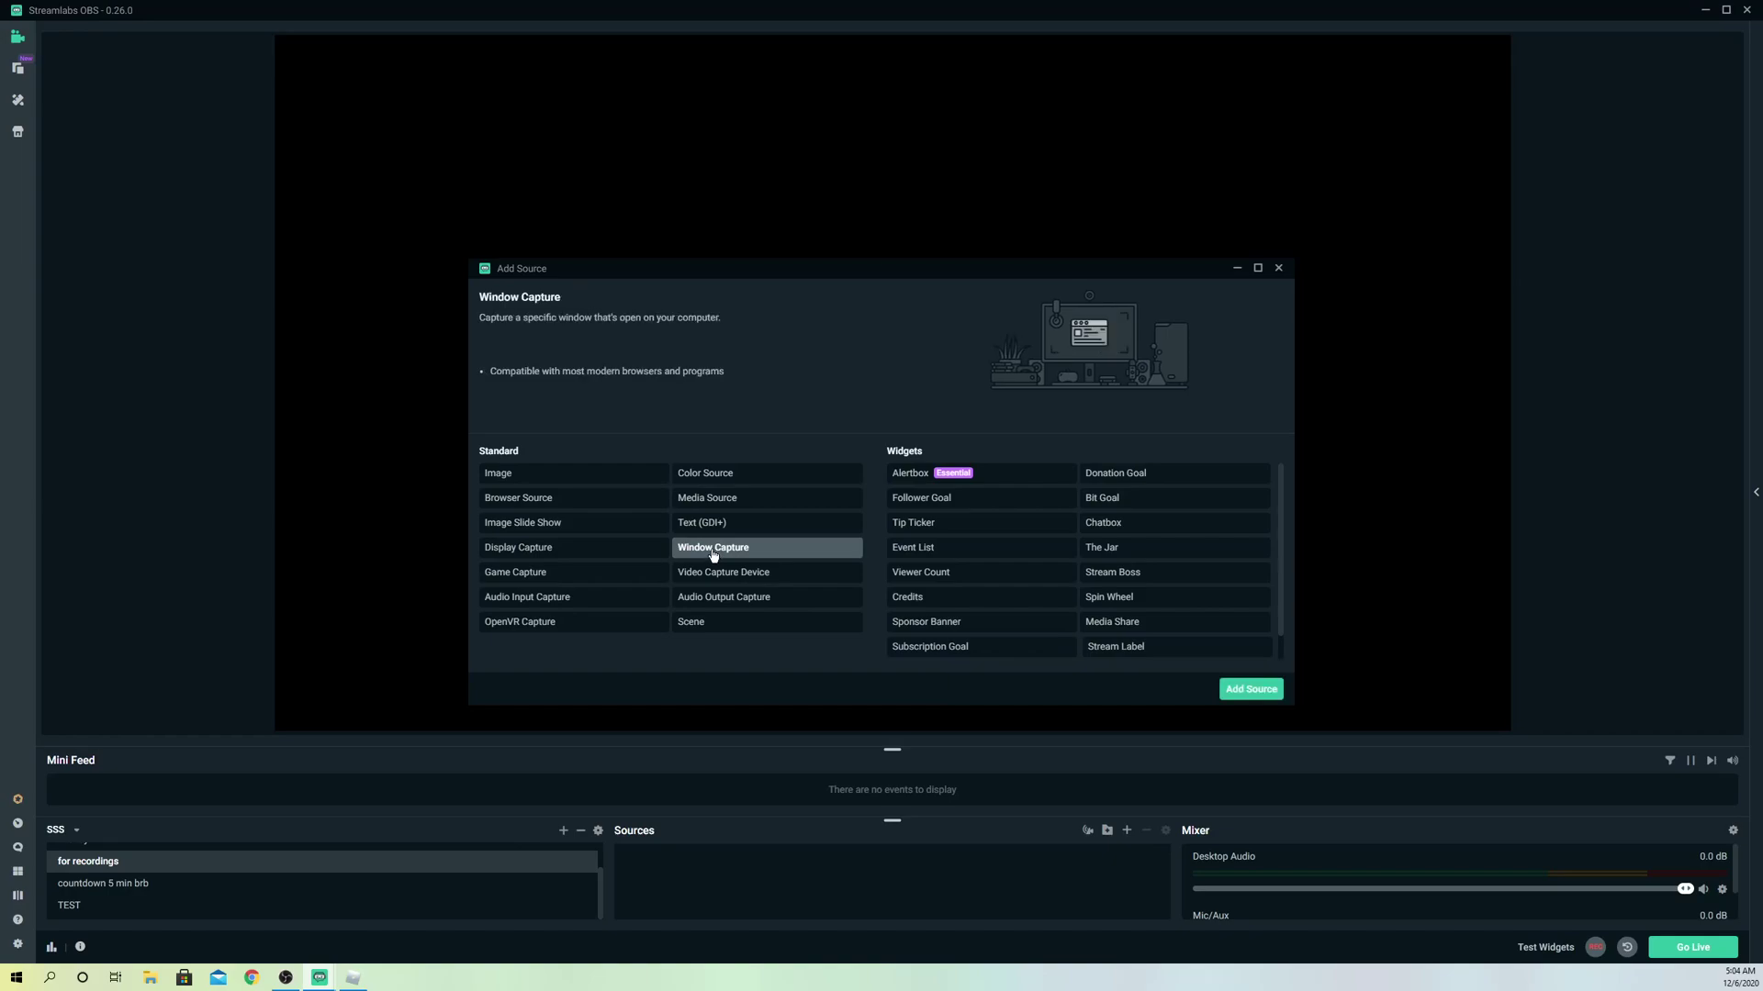
pyautogui.click(516, 578)
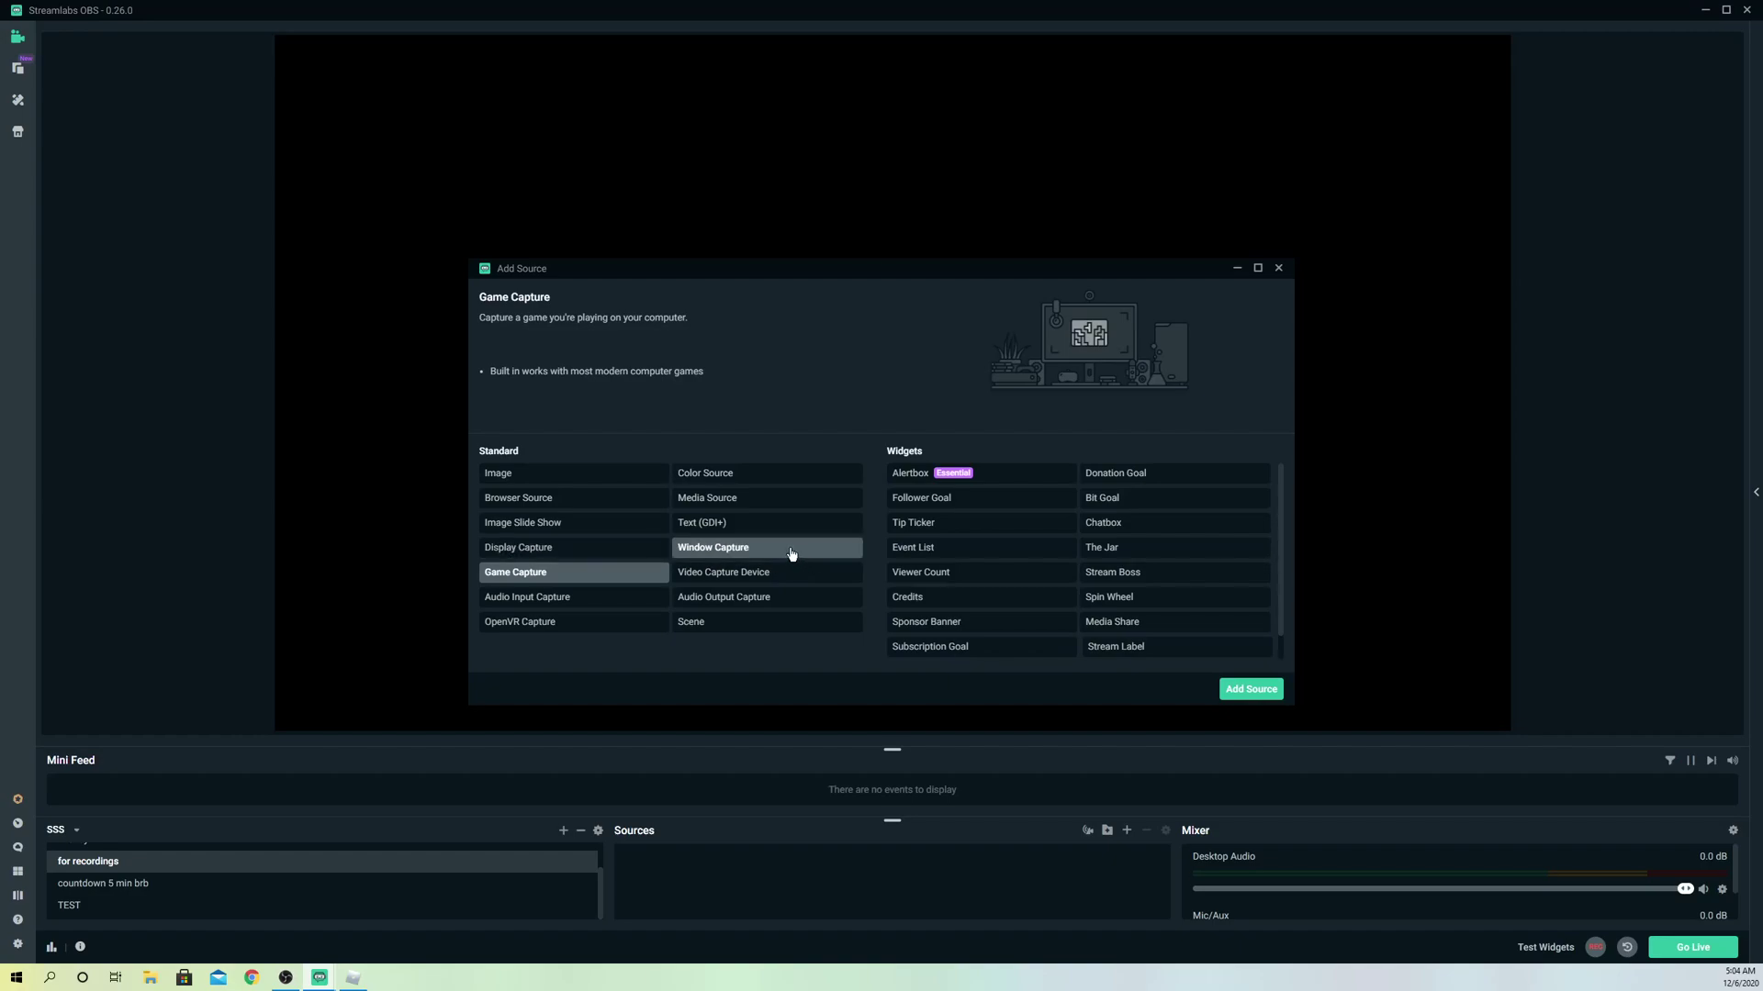
pyautogui.click(761, 555)
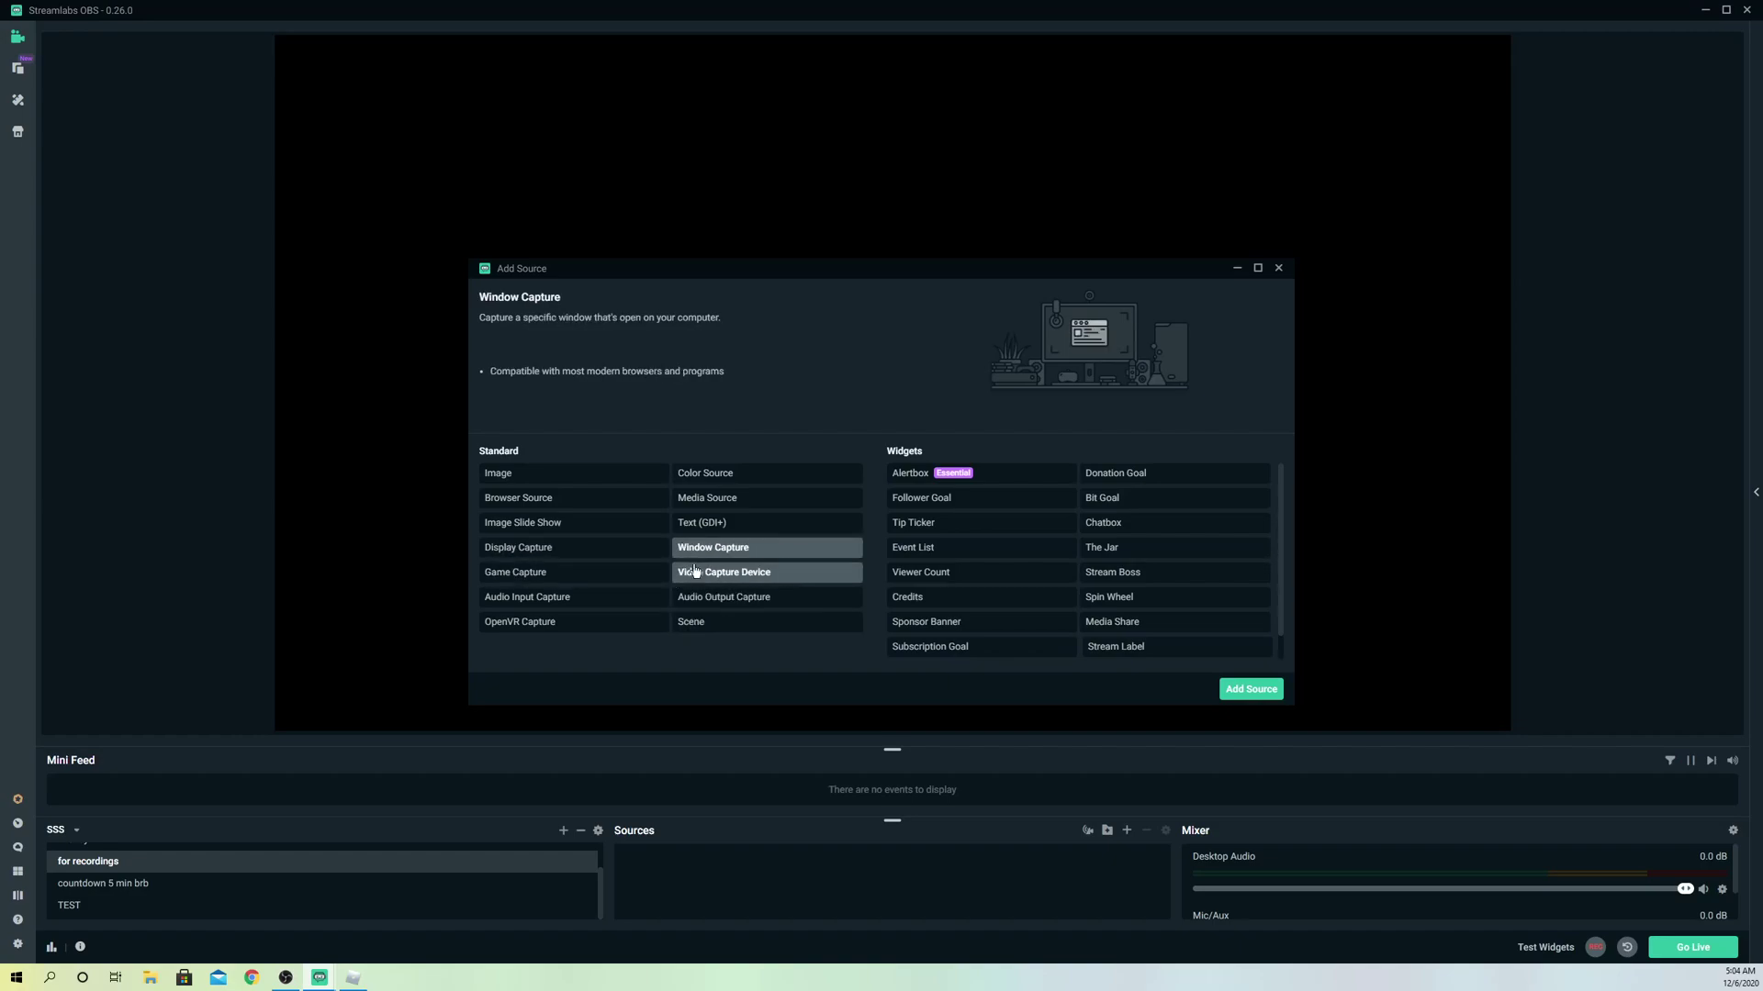
pyautogui.click(589, 580)
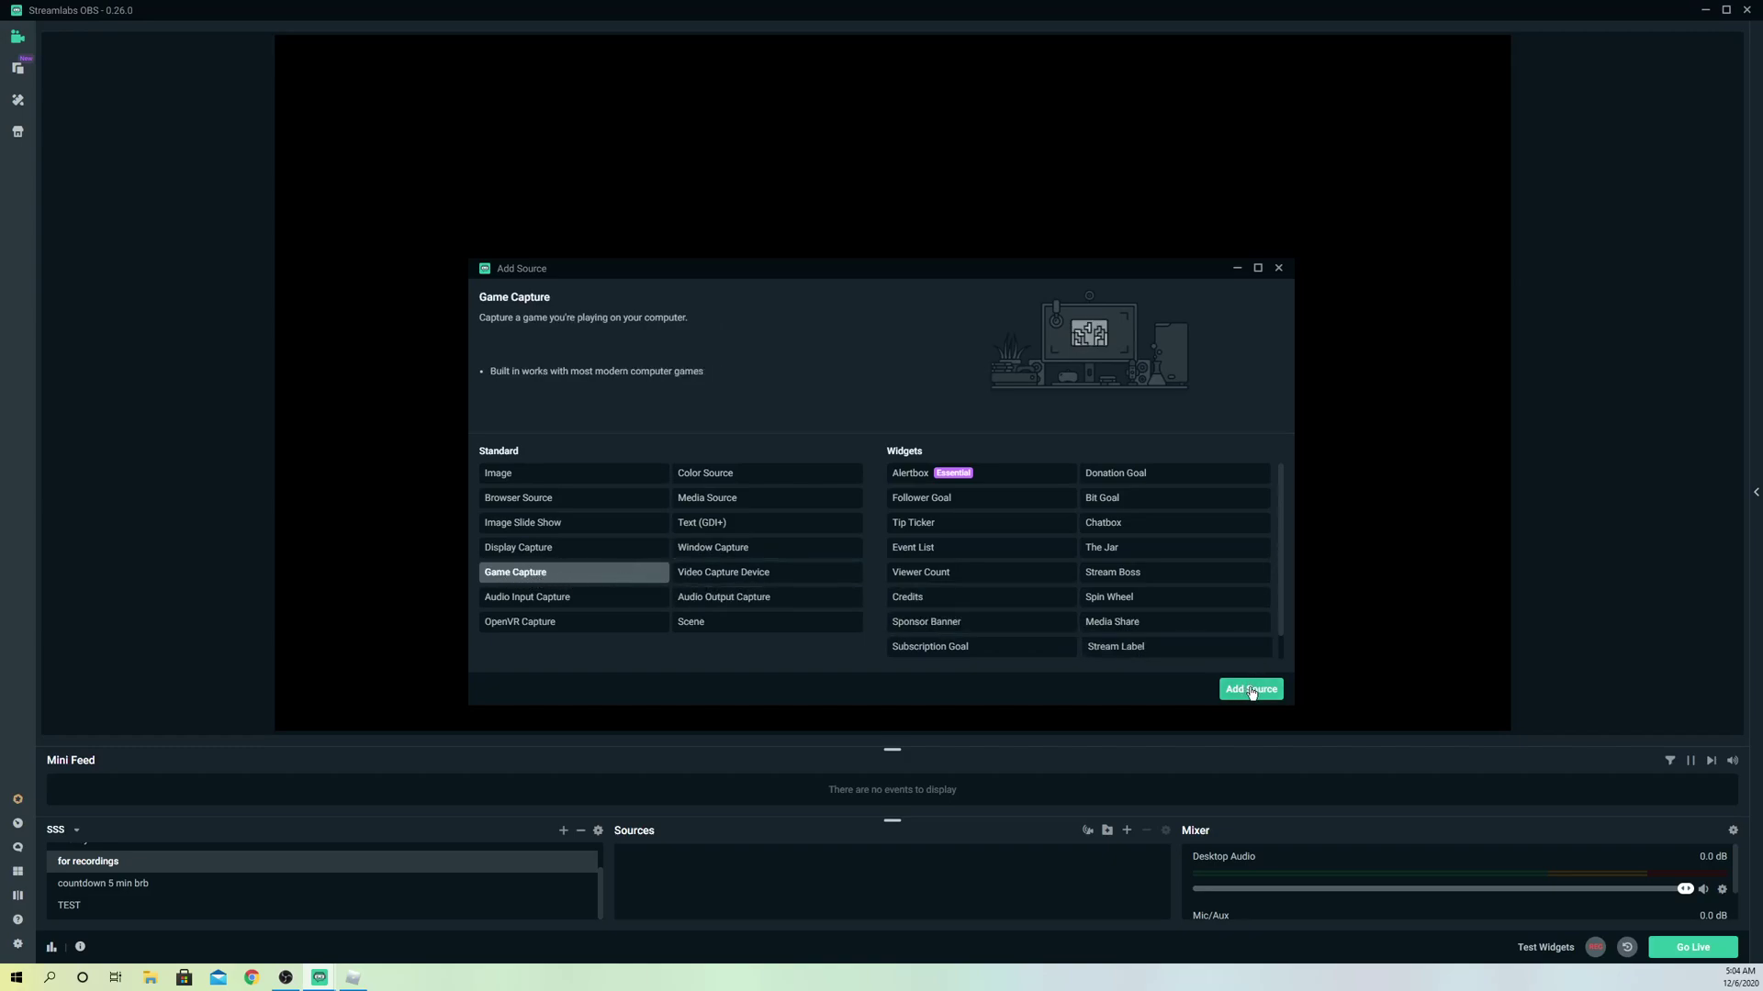
pyautogui.click(1250, 690)
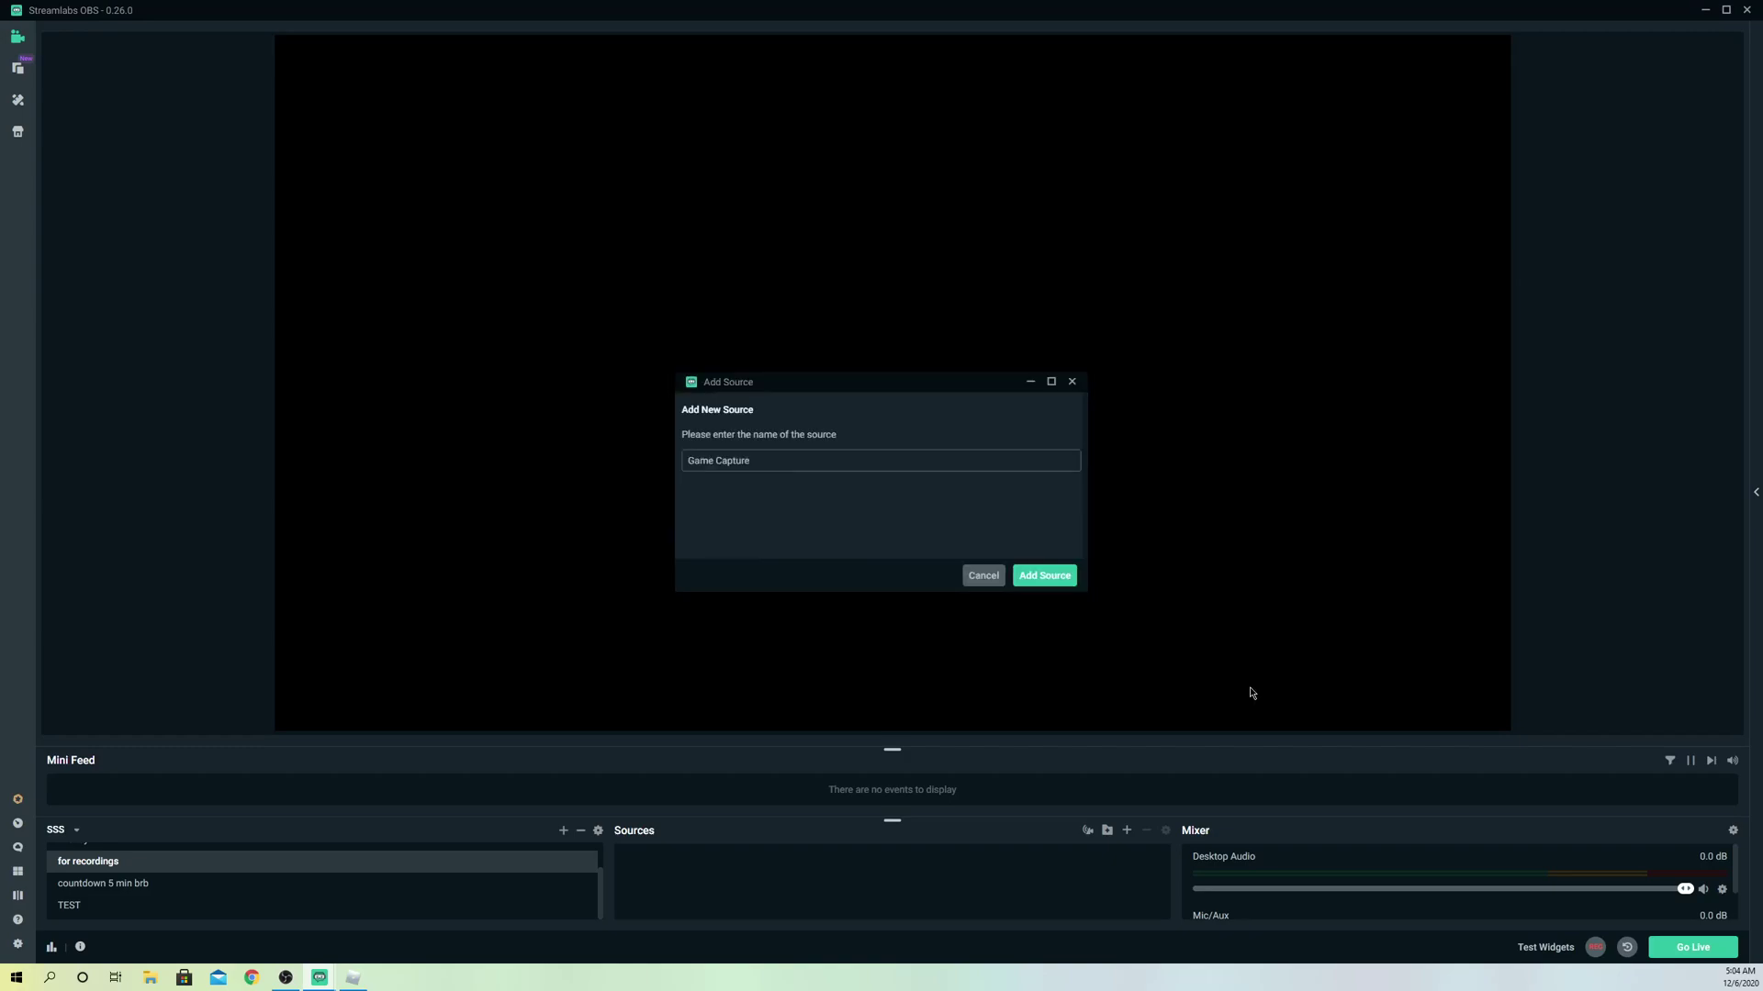
# - Add the Game Capture source, try 'Capture specific window', then choose 'Capture any fullscreen application'
pyautogui.click(1047, 581)
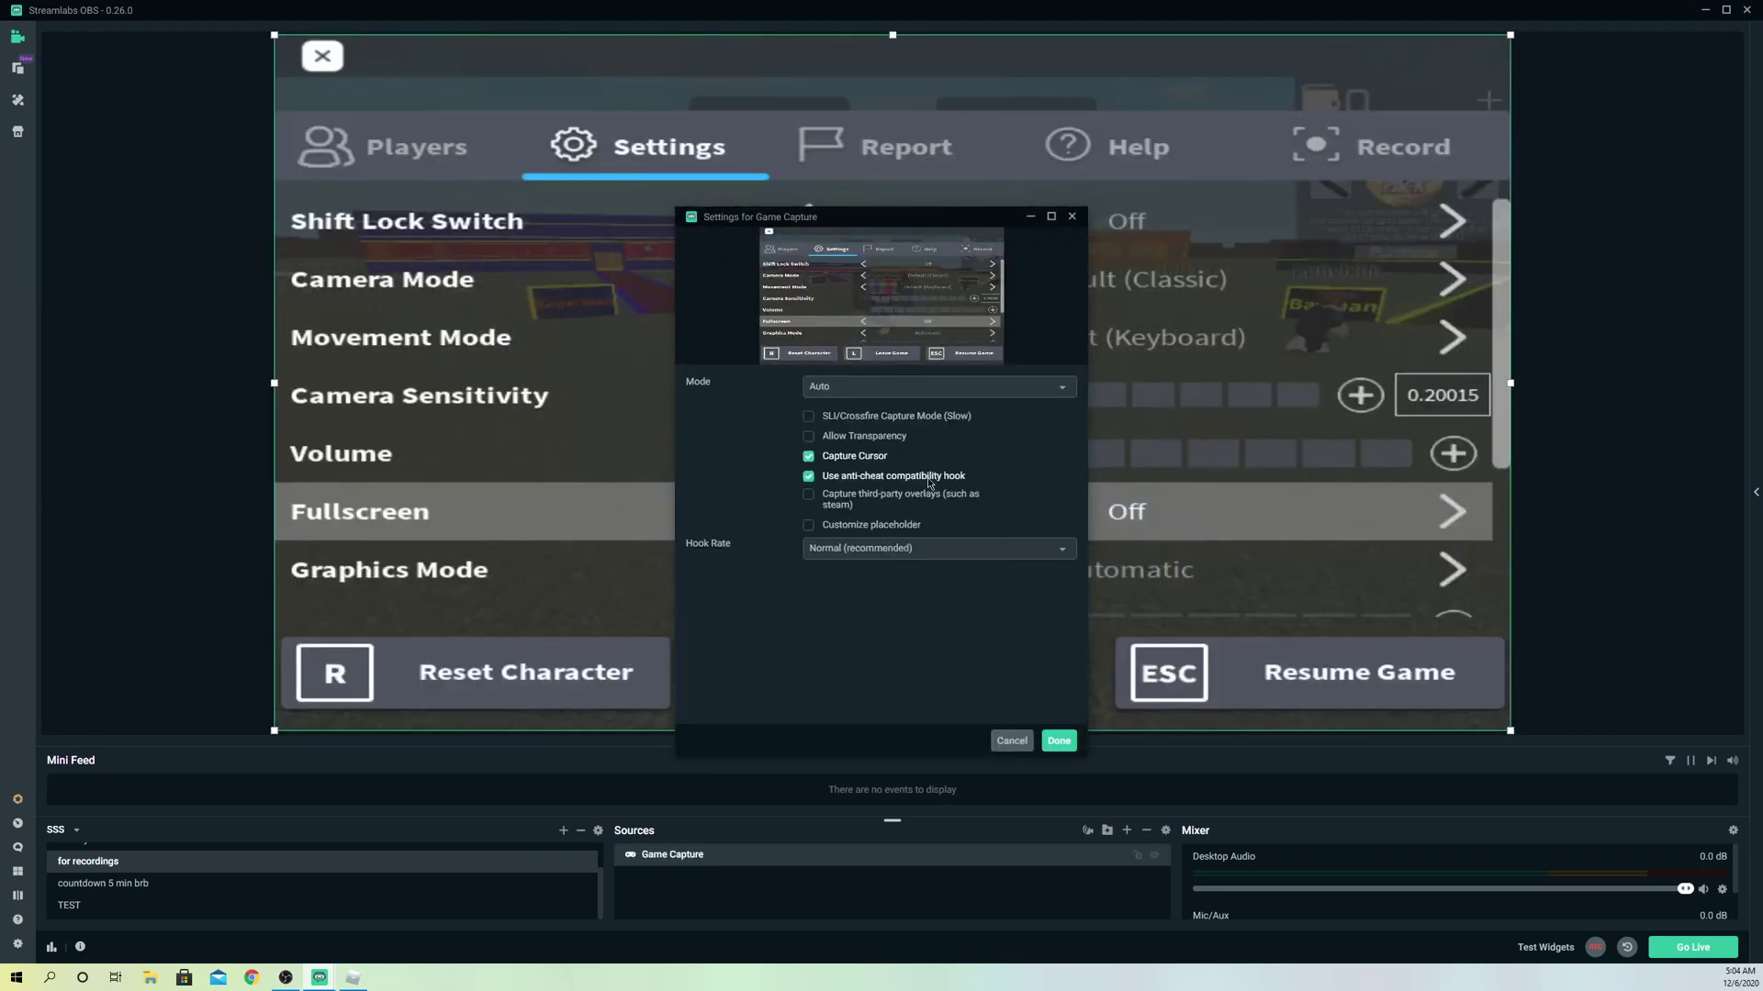
pyautogui.click(855, 386)
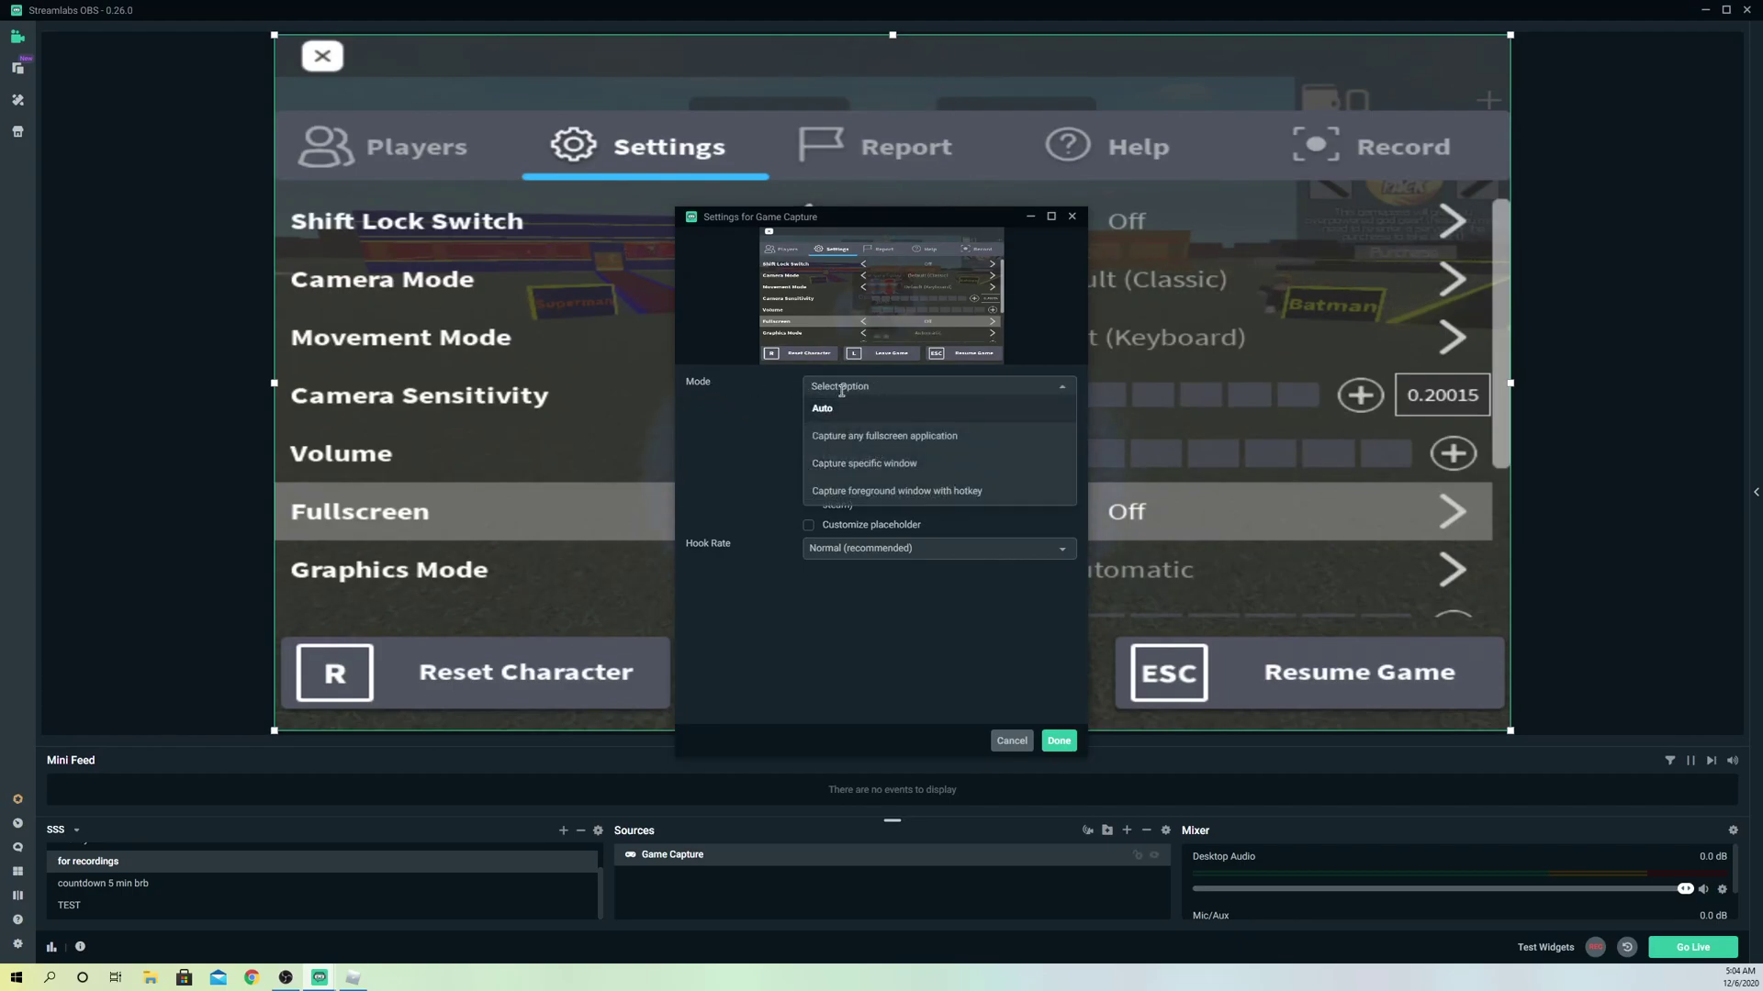
pyautogui.click(850, 464)
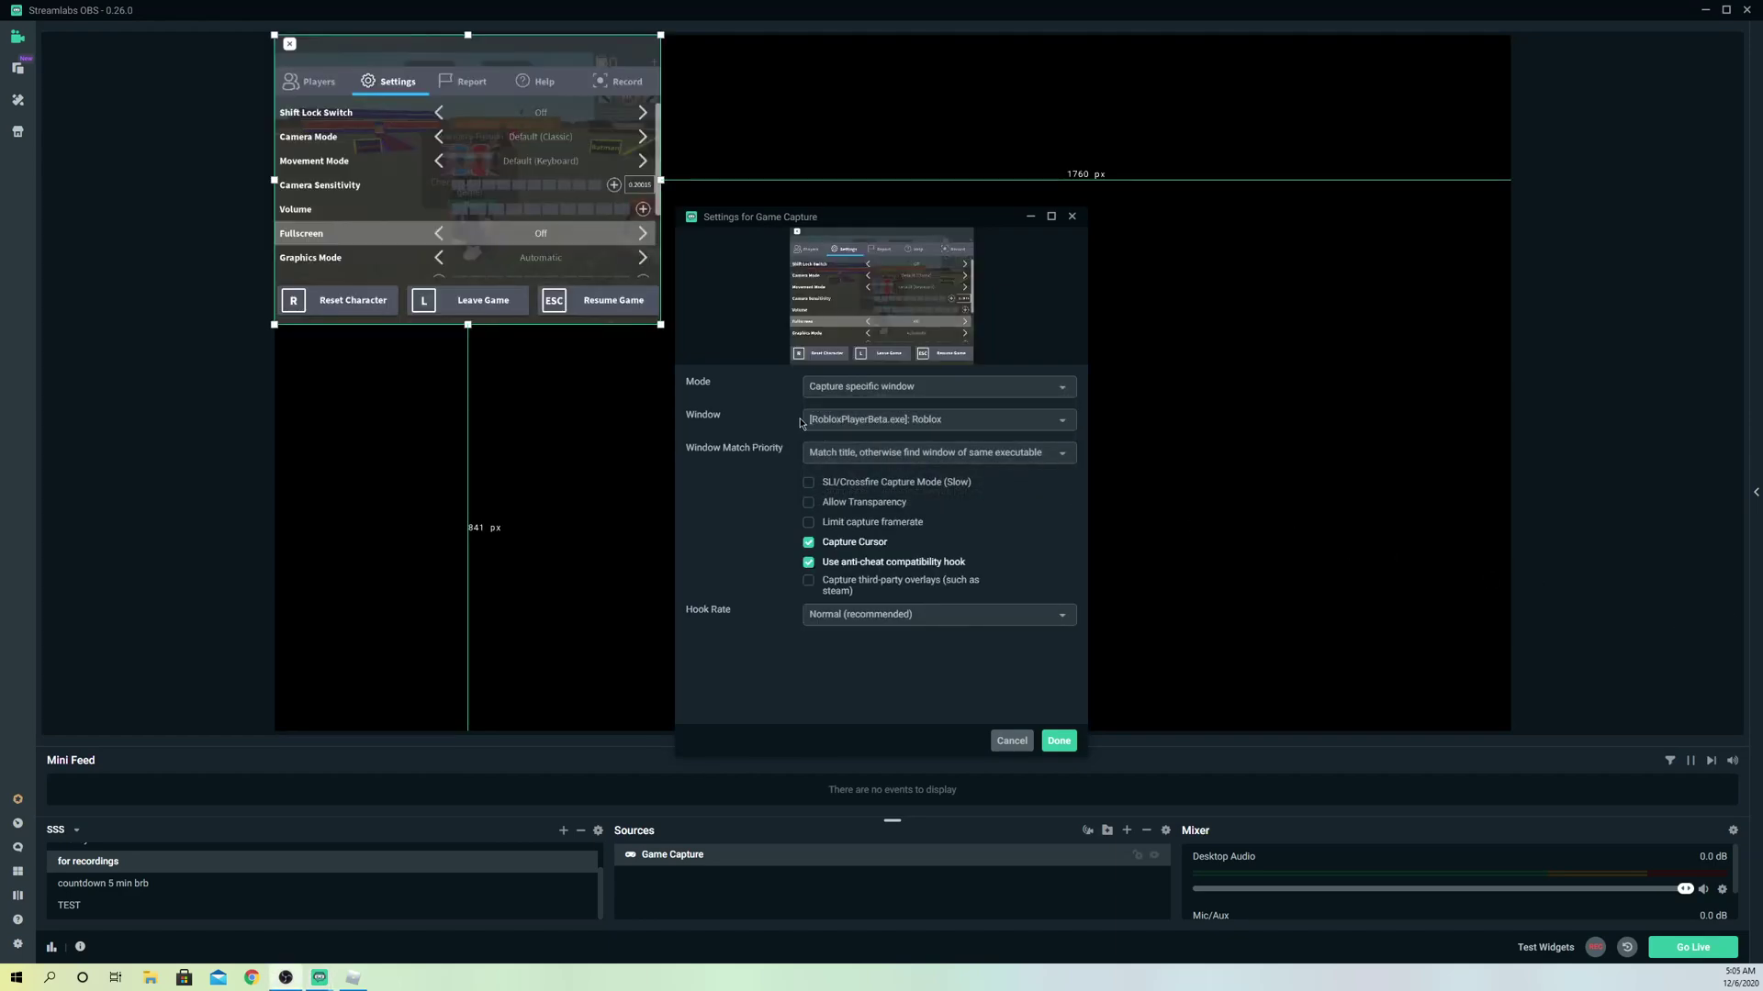
pyautogui.click(882, 424)
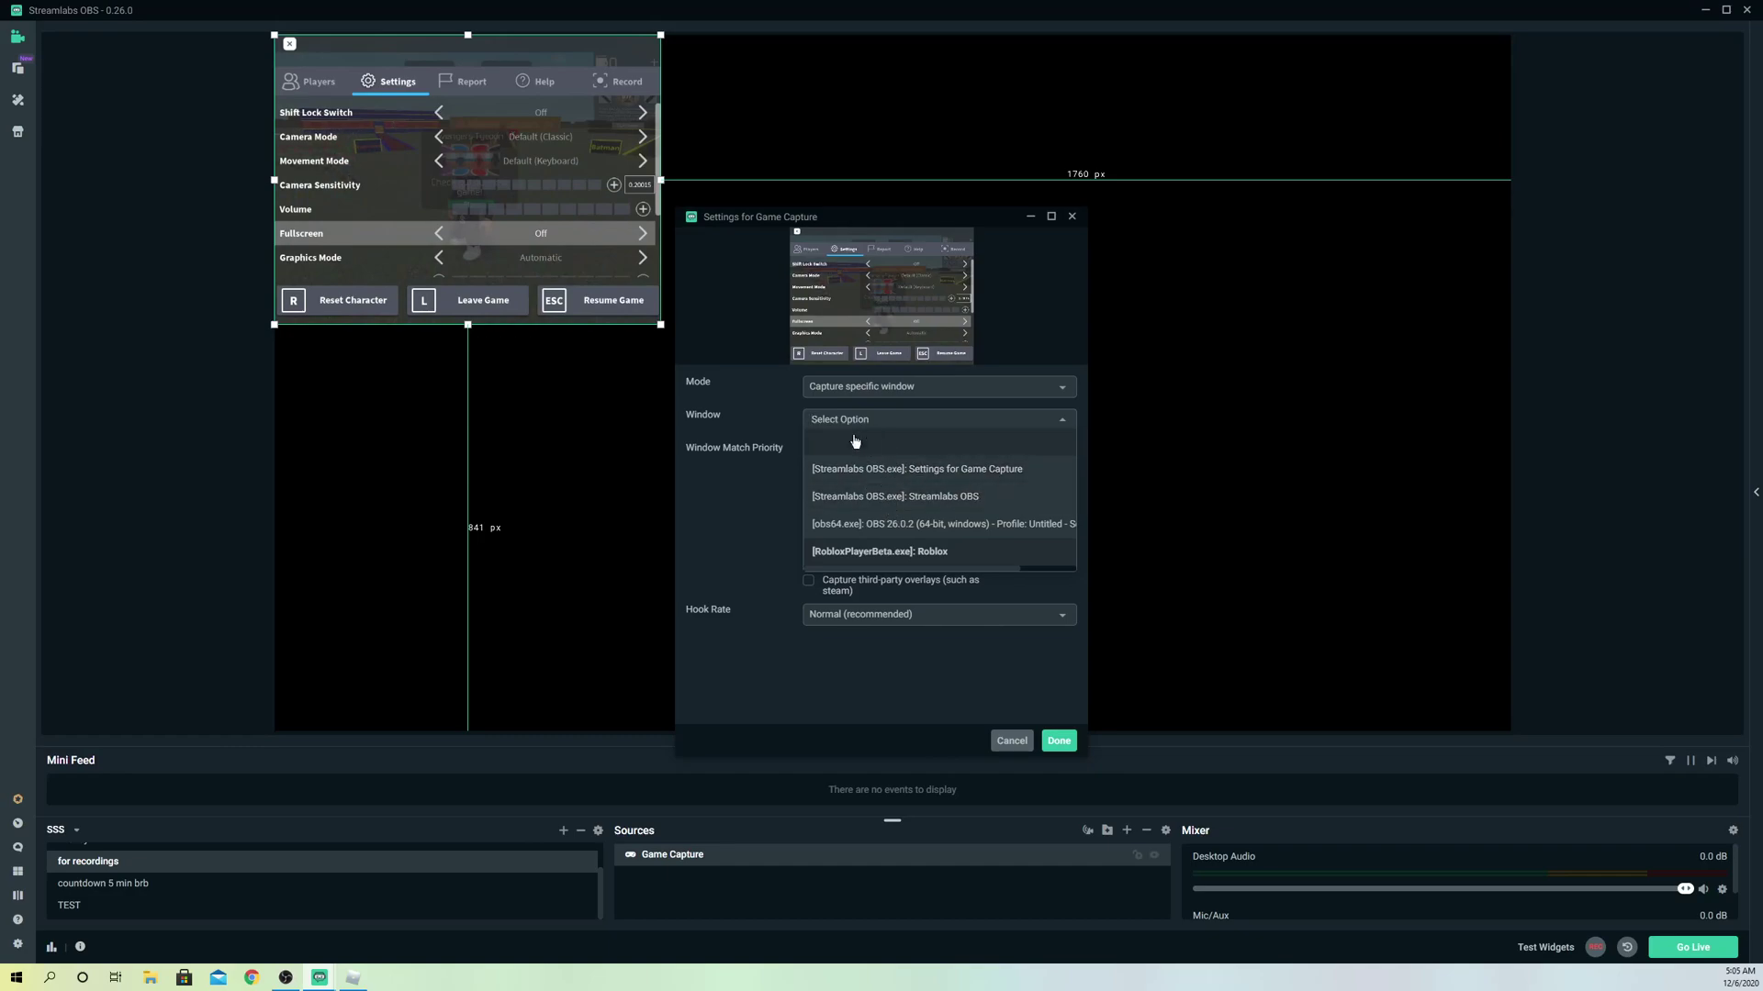
pyautogui.click(875, 387)
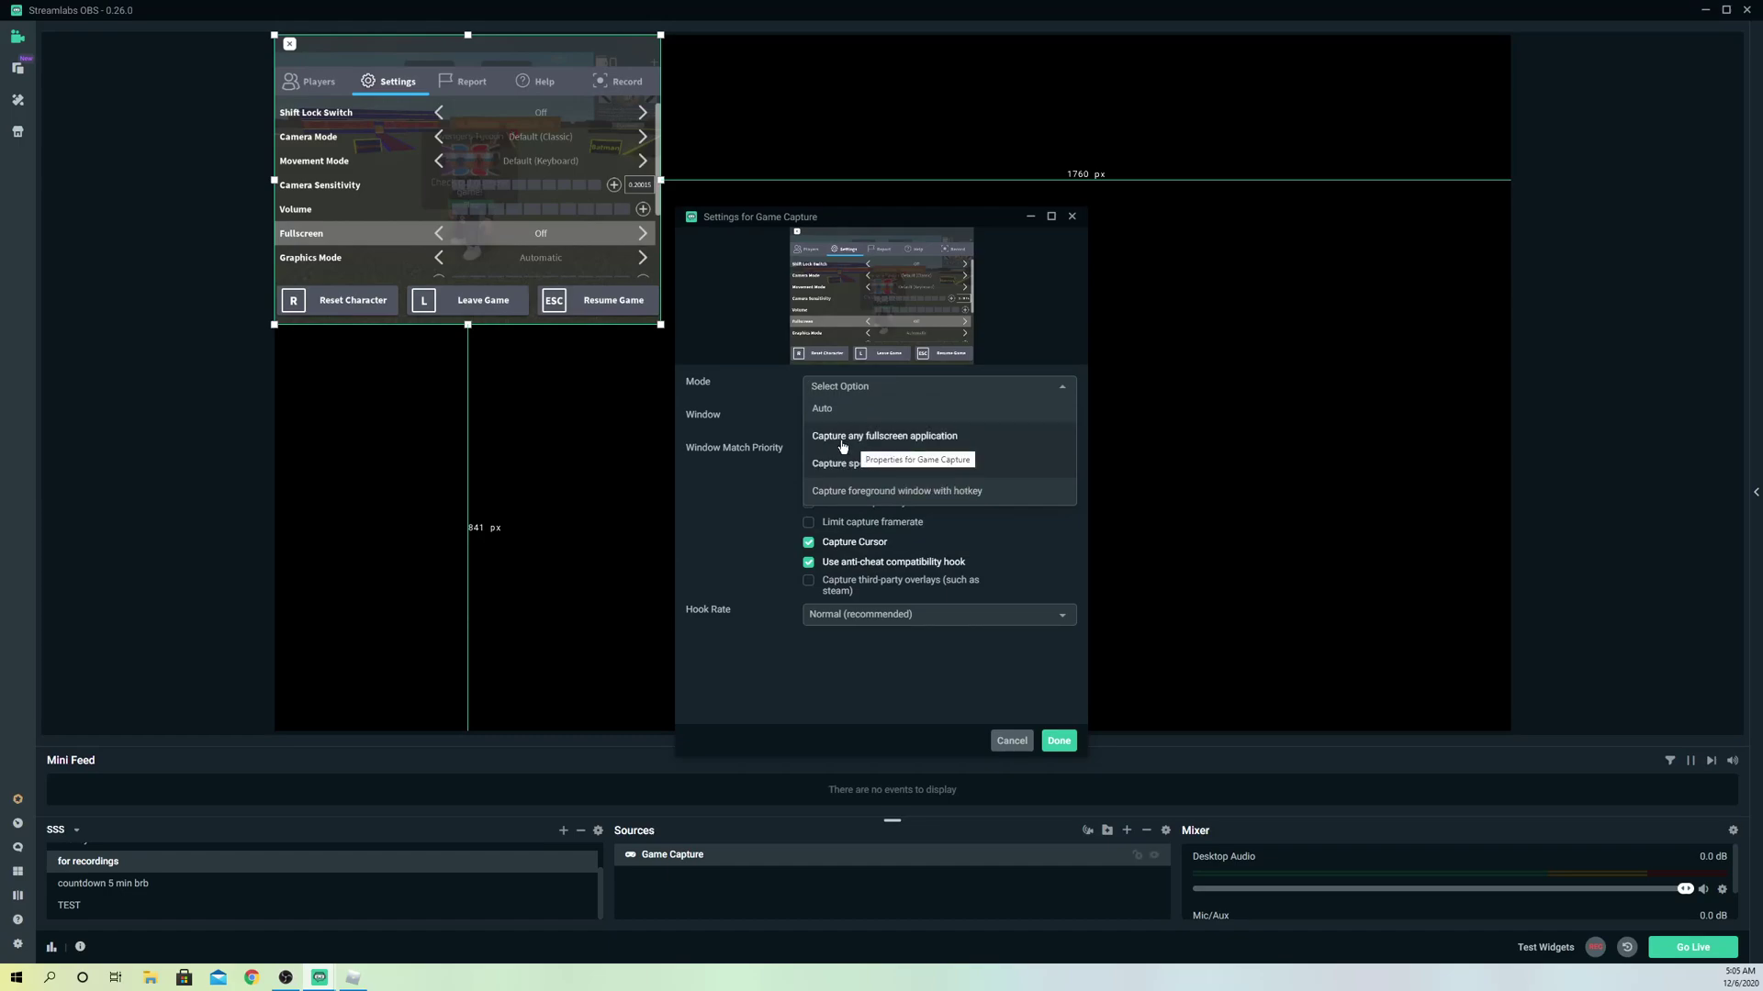
pyautogui.click(989, 438)
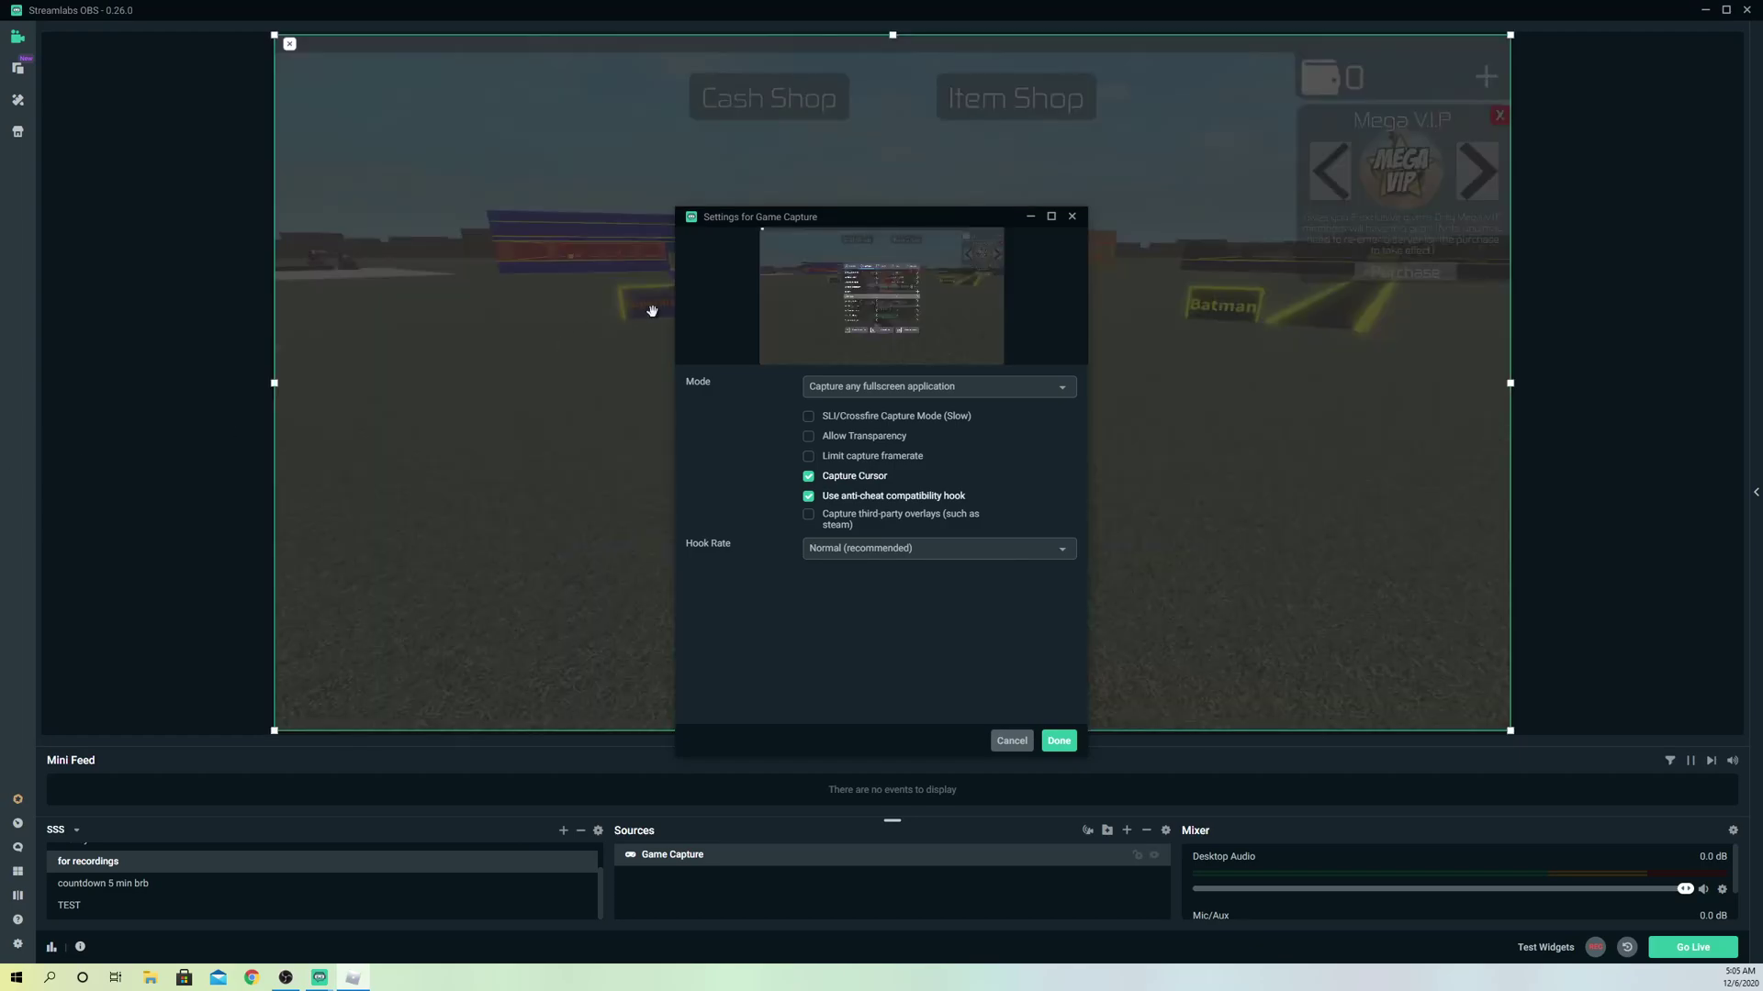
# - Close the Game Capture settings, deselect the source, and reopen its properties
pyautogui.press('Return')
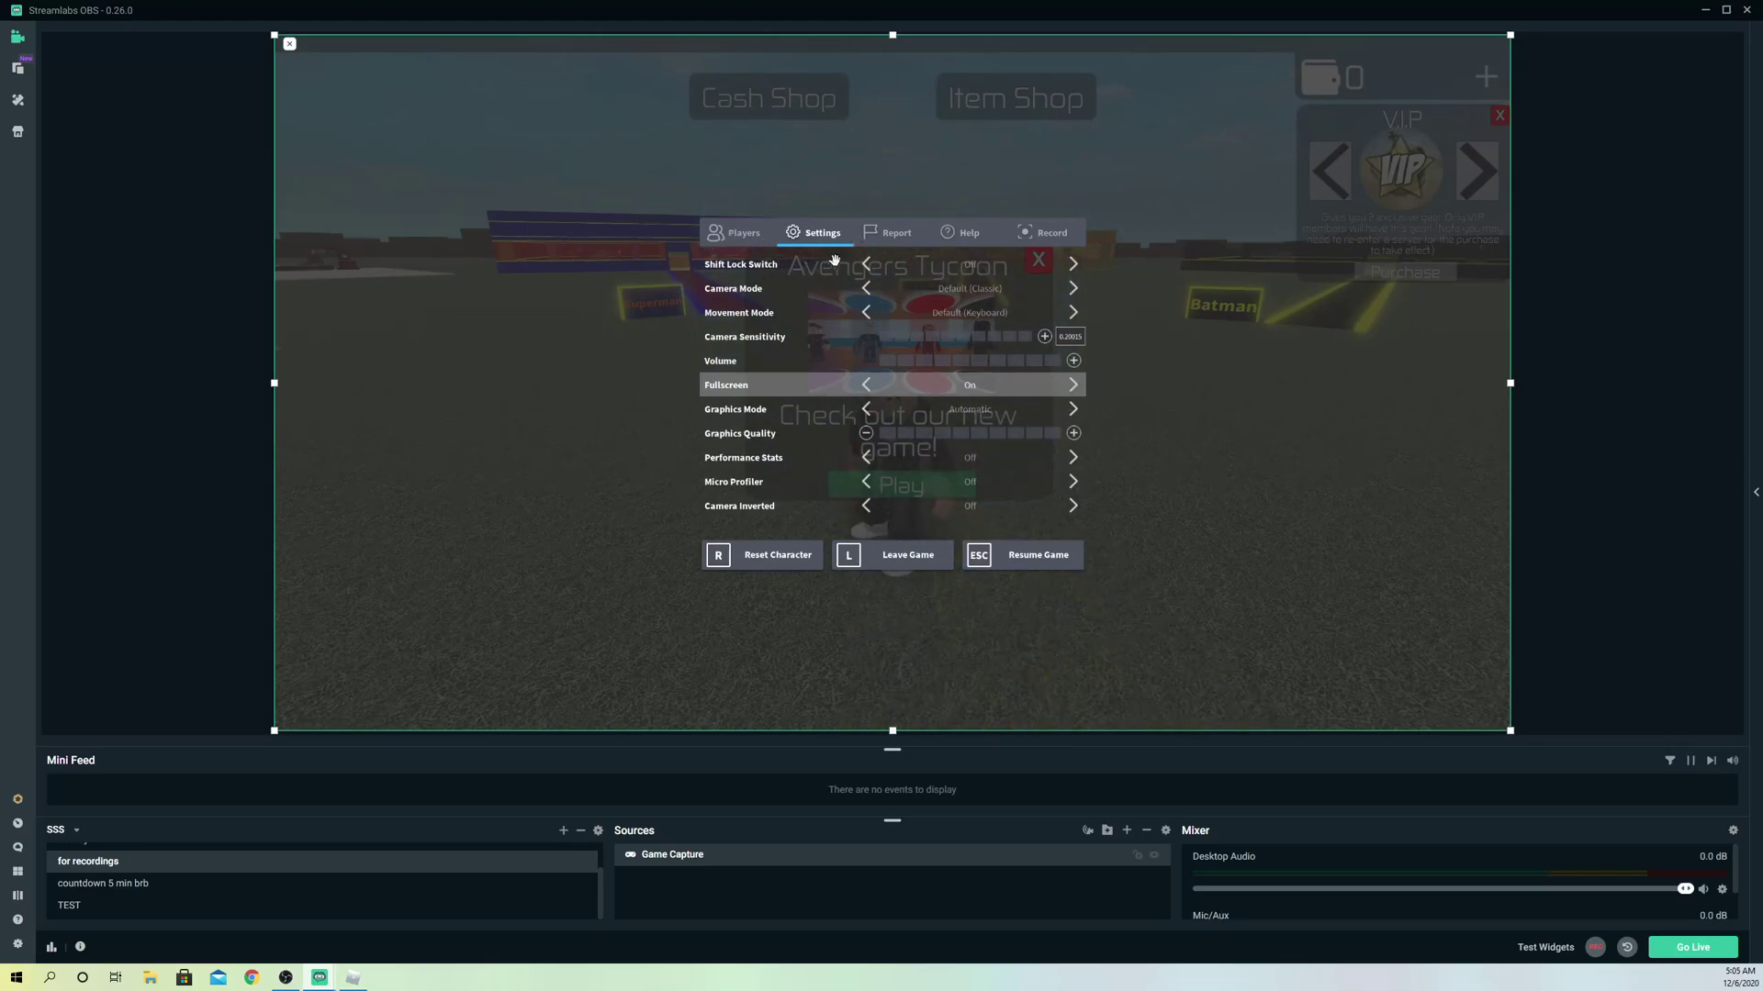
pyautogui.click(202, 287)
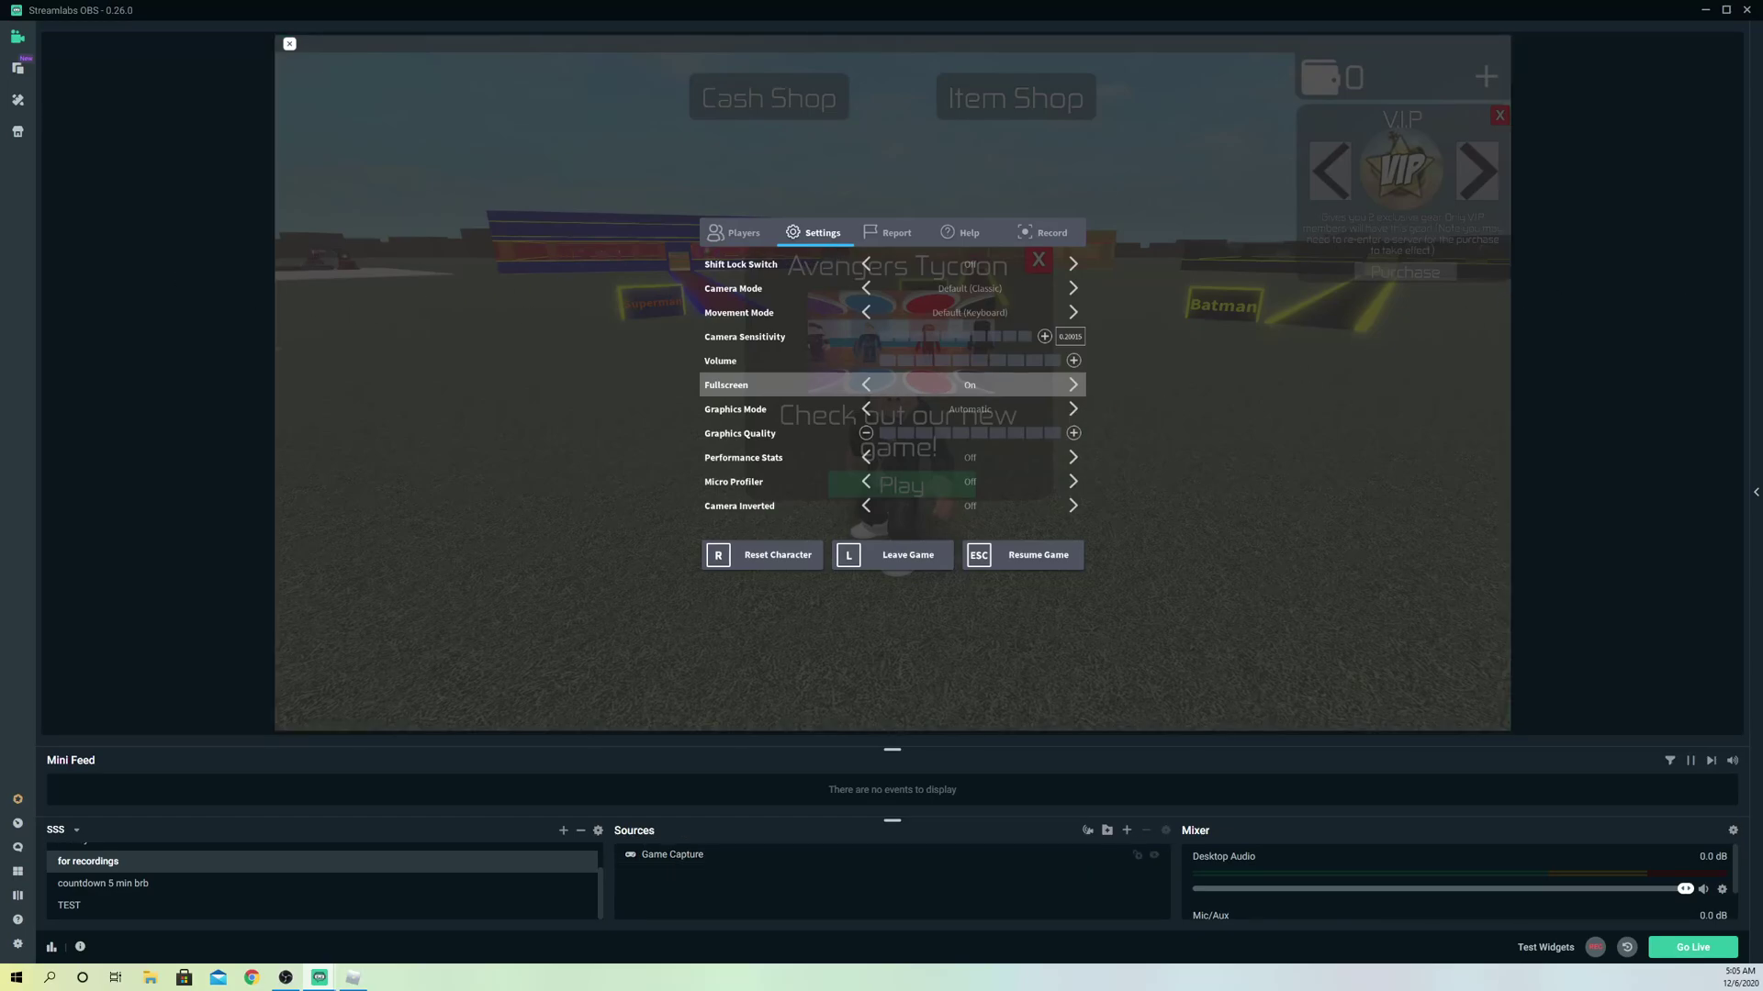
pyautogui.doubleClick(1197, 345)
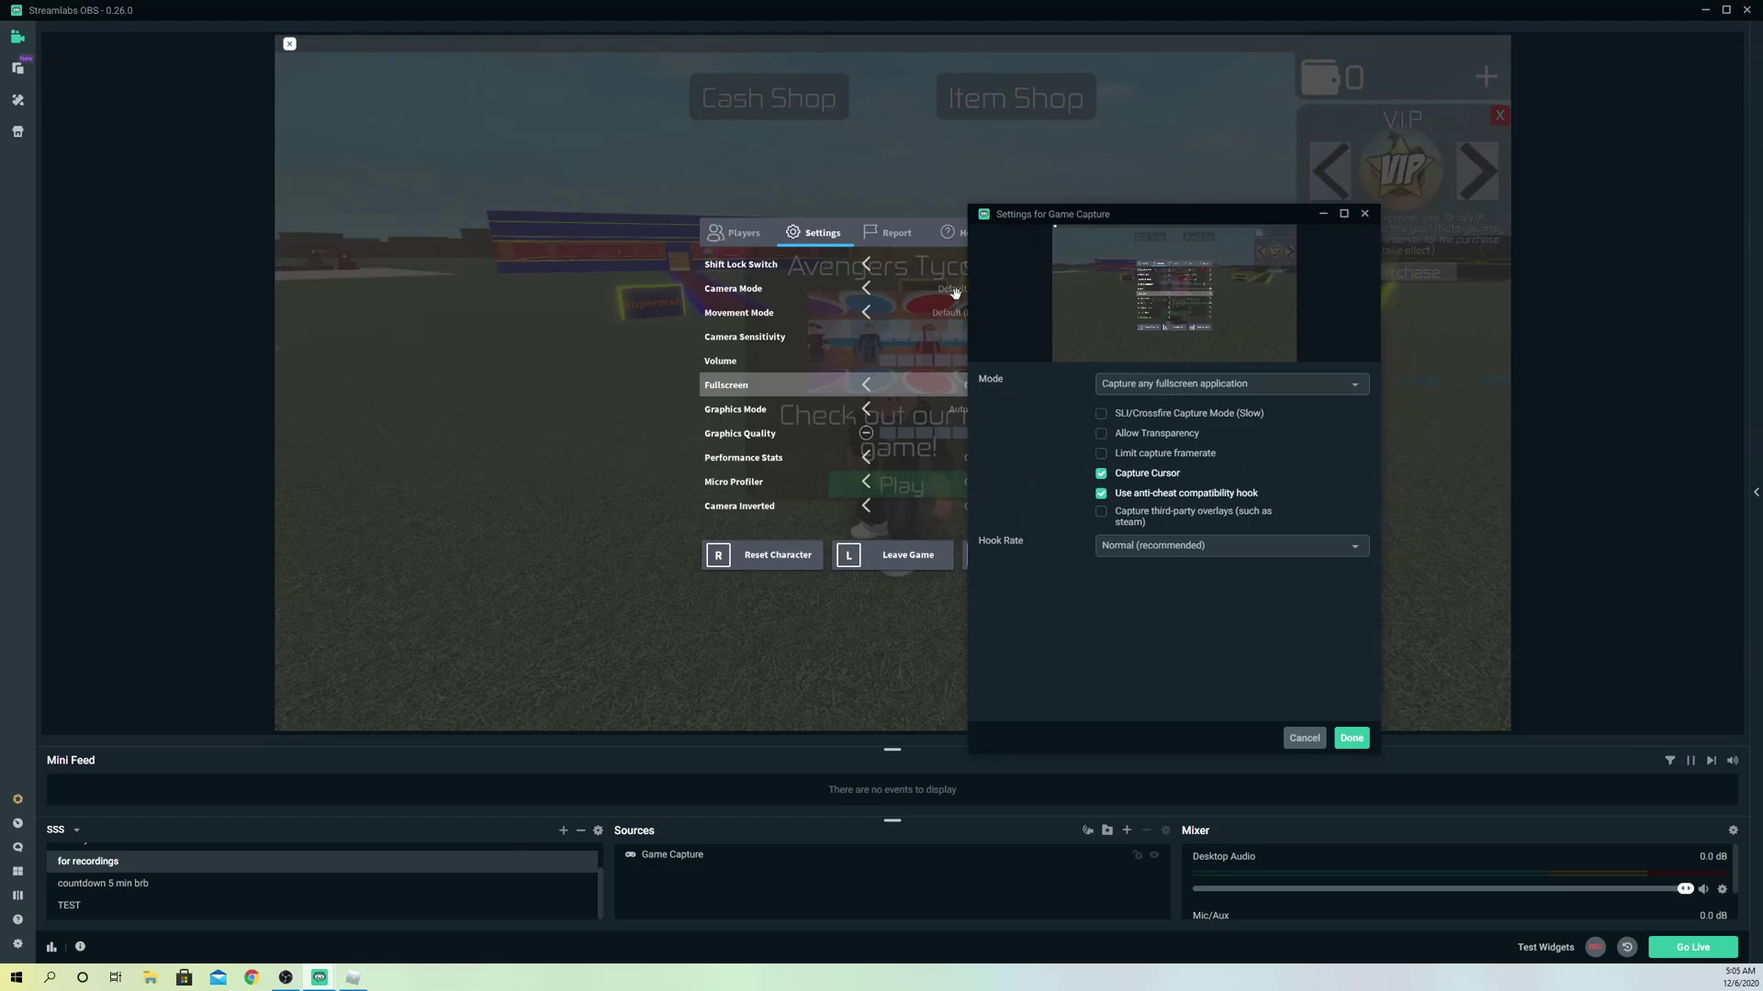
# - Close the properties and remove the Game Capture source, confirming the removal
pyautogui.click(1365, 217)
pyautogui.click(663, 858)
pyautogui.rightClick(662, 858)
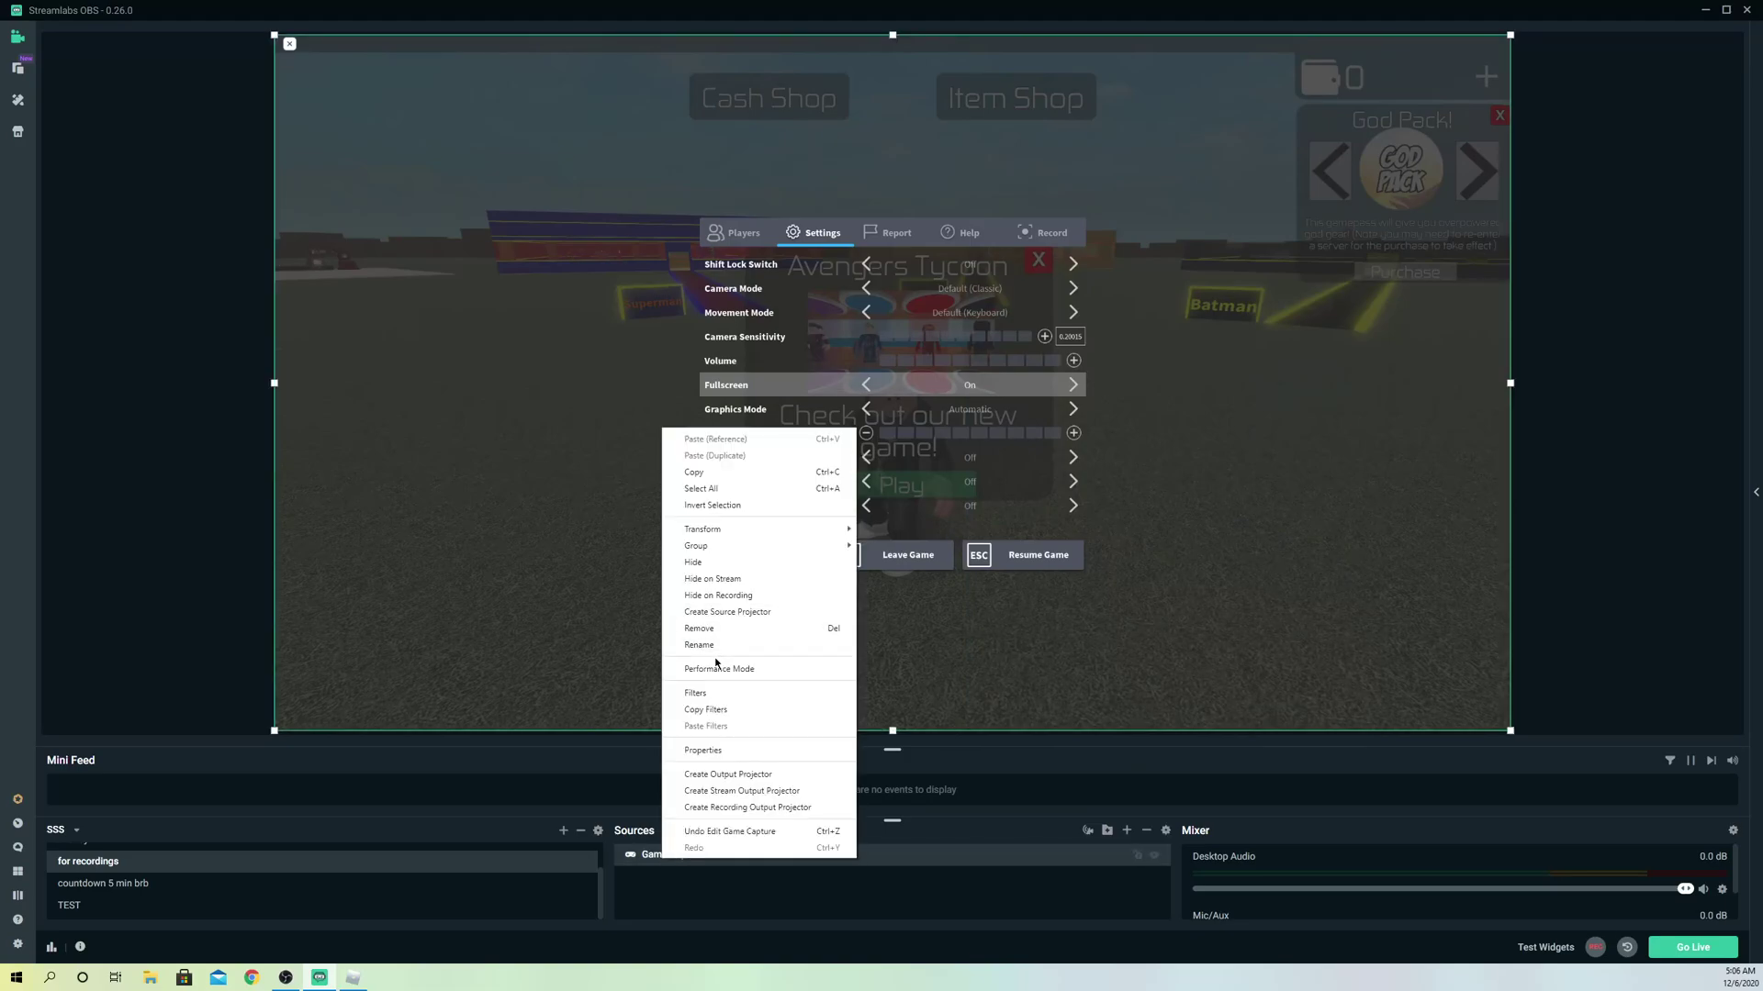
pyautogui.click(700, 628)
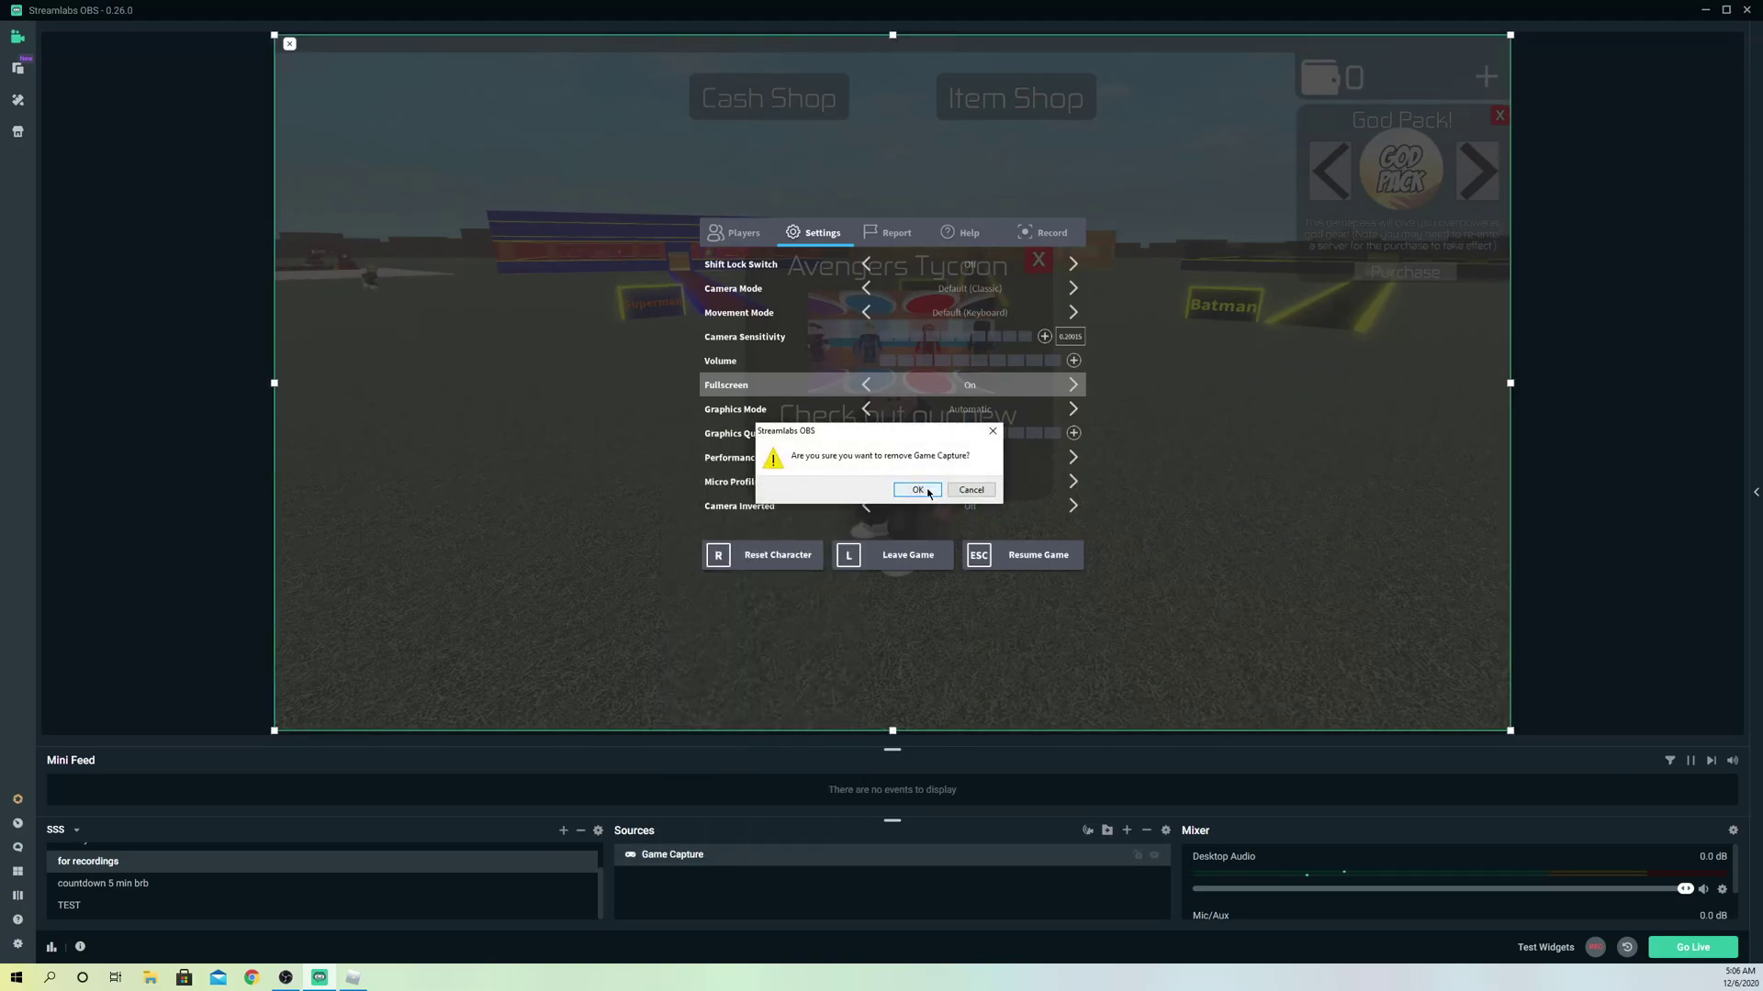
pyautogui.click(928, 494)
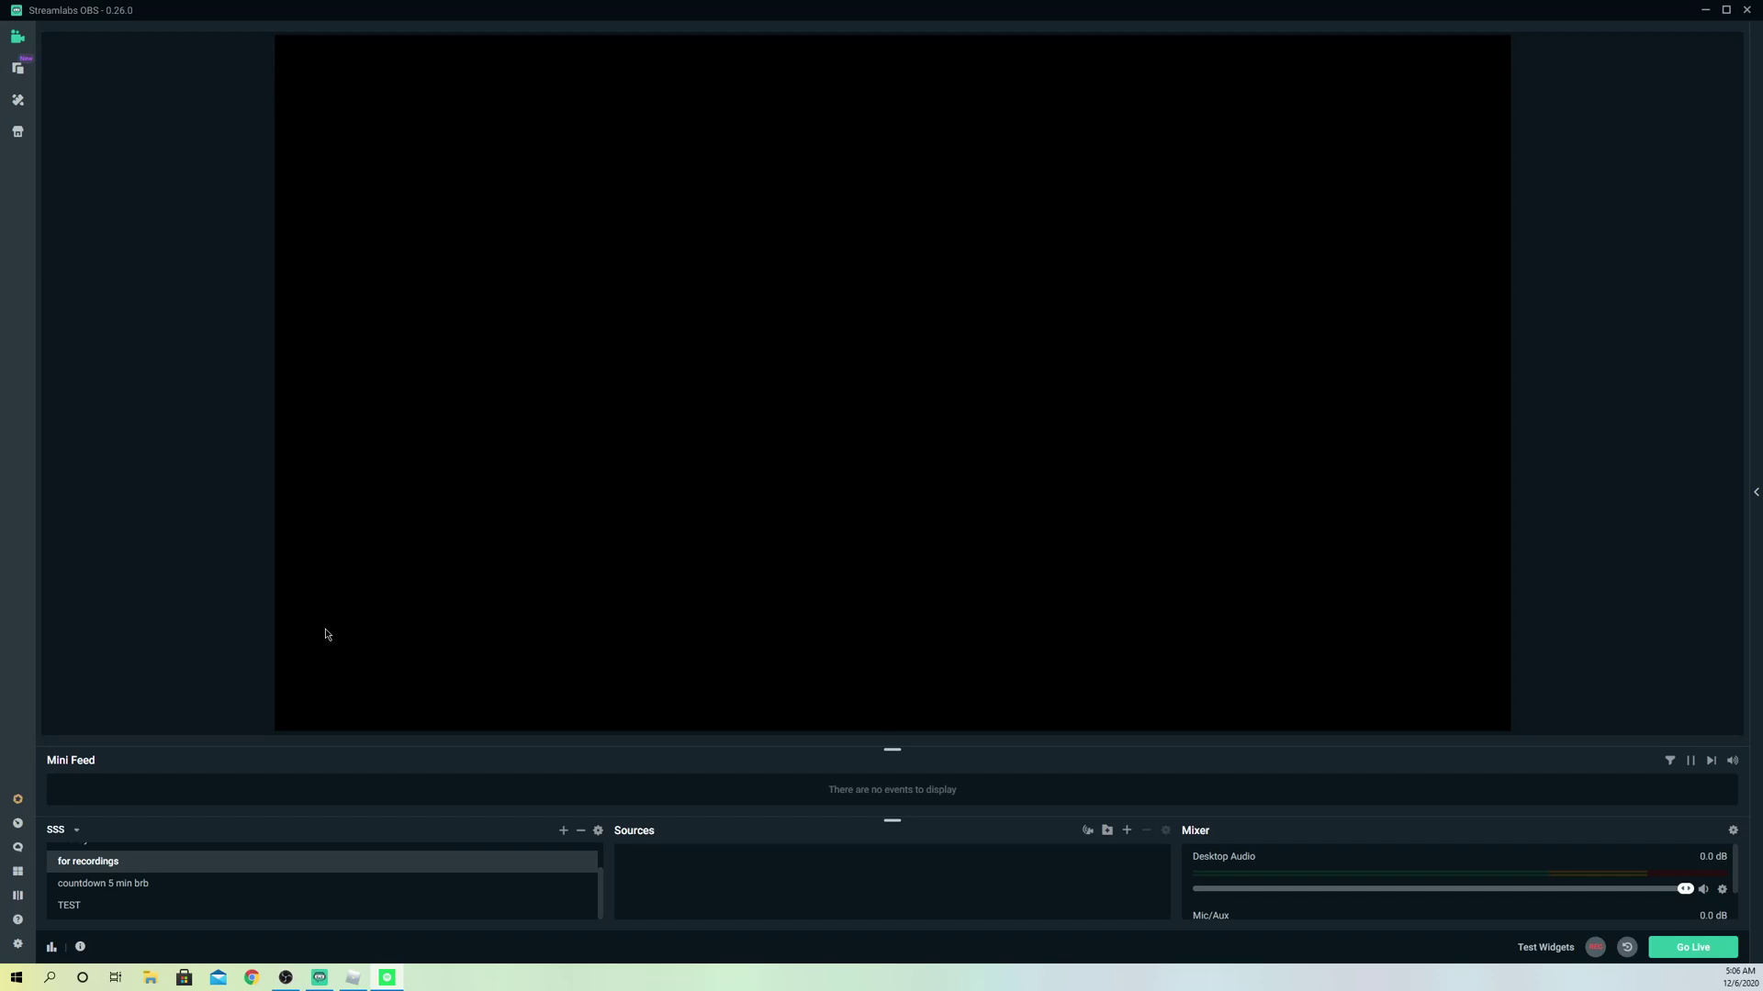
# - Create a Window Capture source and set its window to Spotify
pyautogui.click(1127, 831)
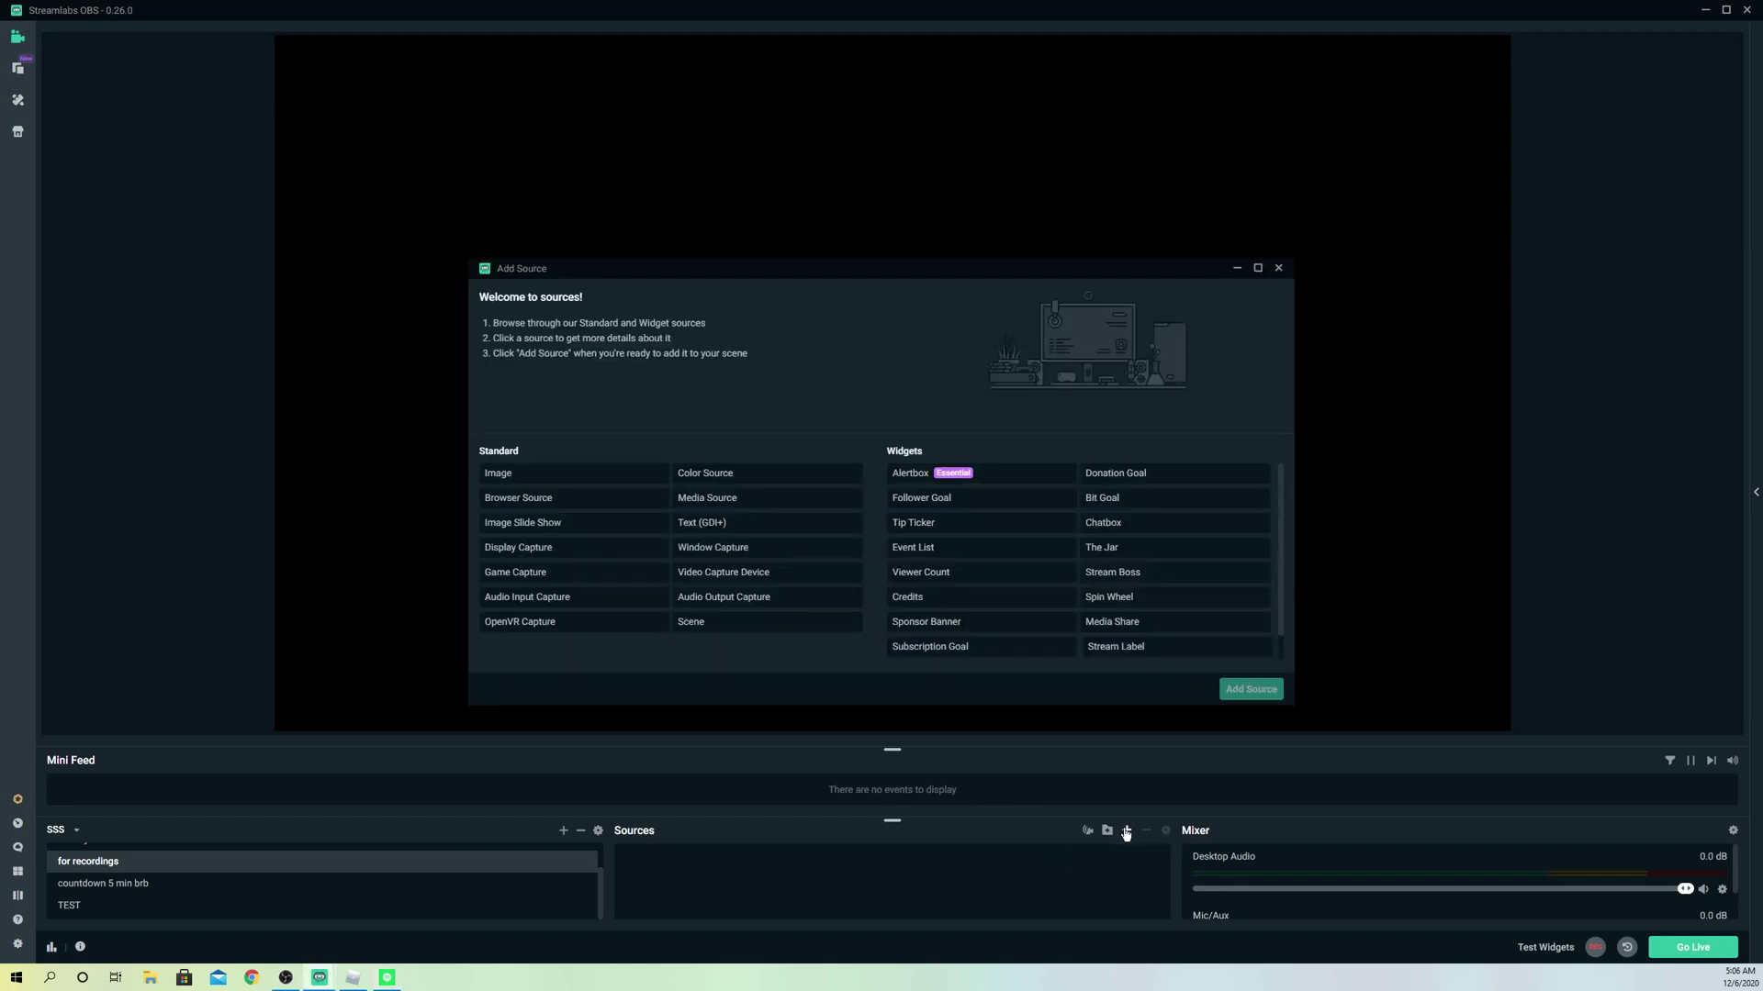
pyautogui.click(775, 551)
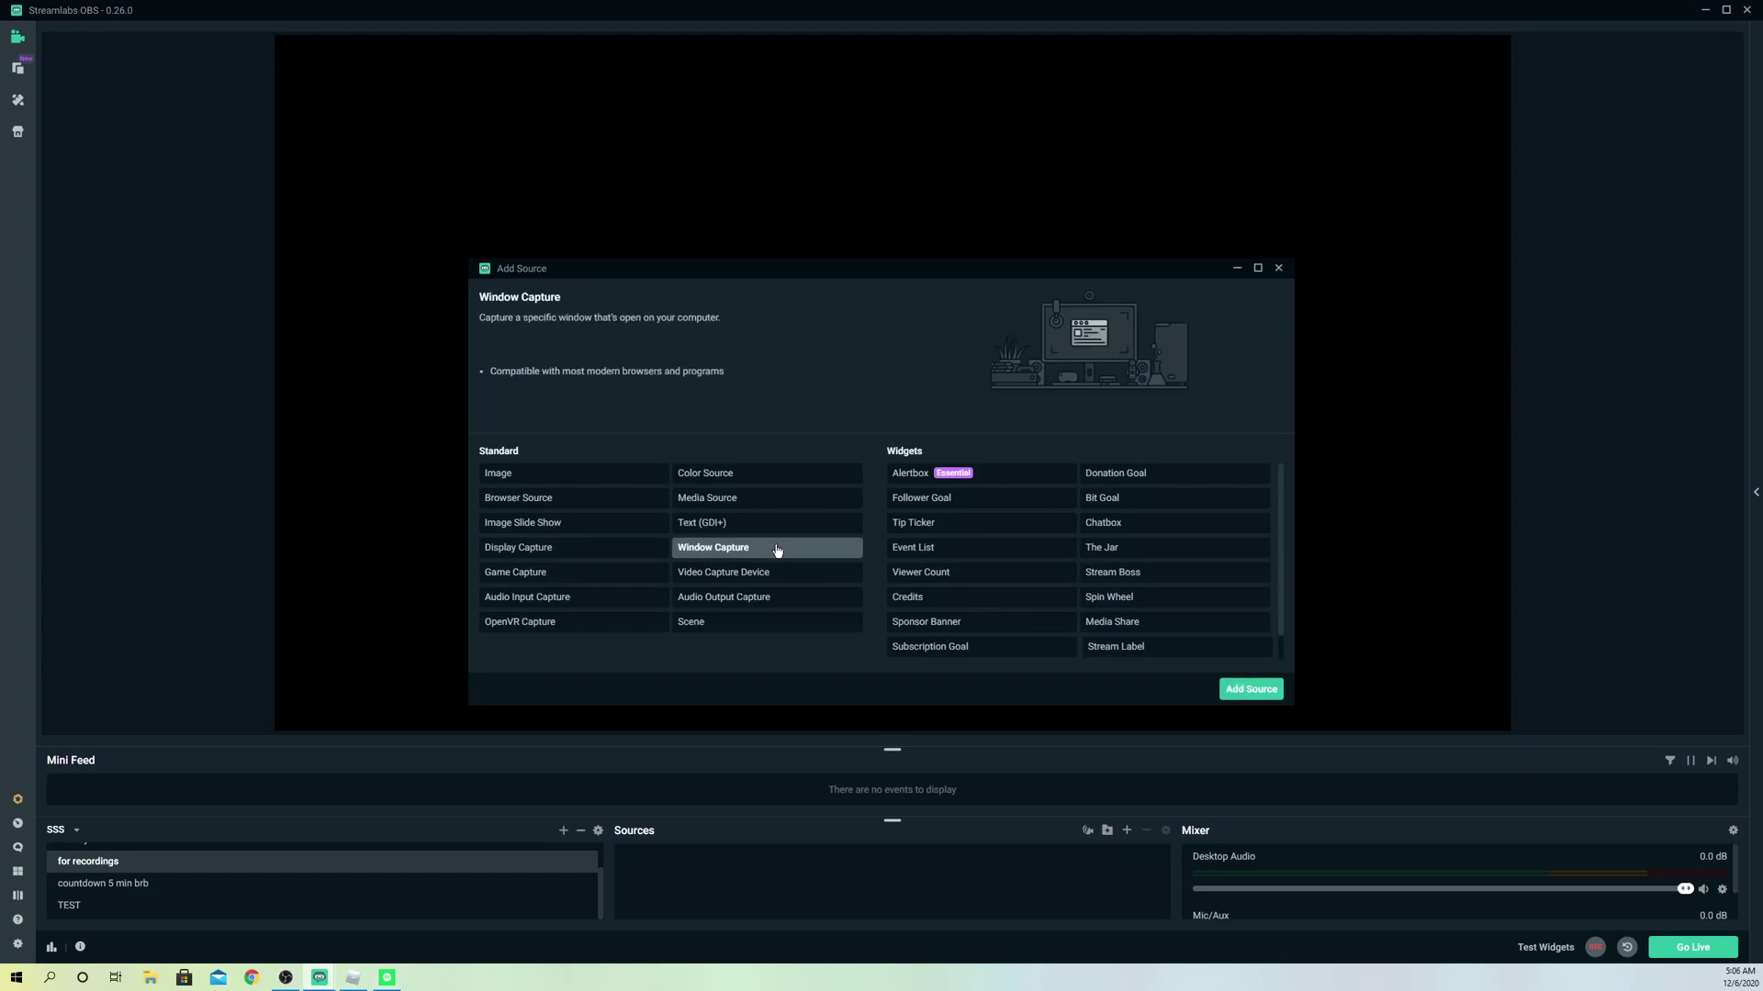
pyautogui.click(1251, 688)
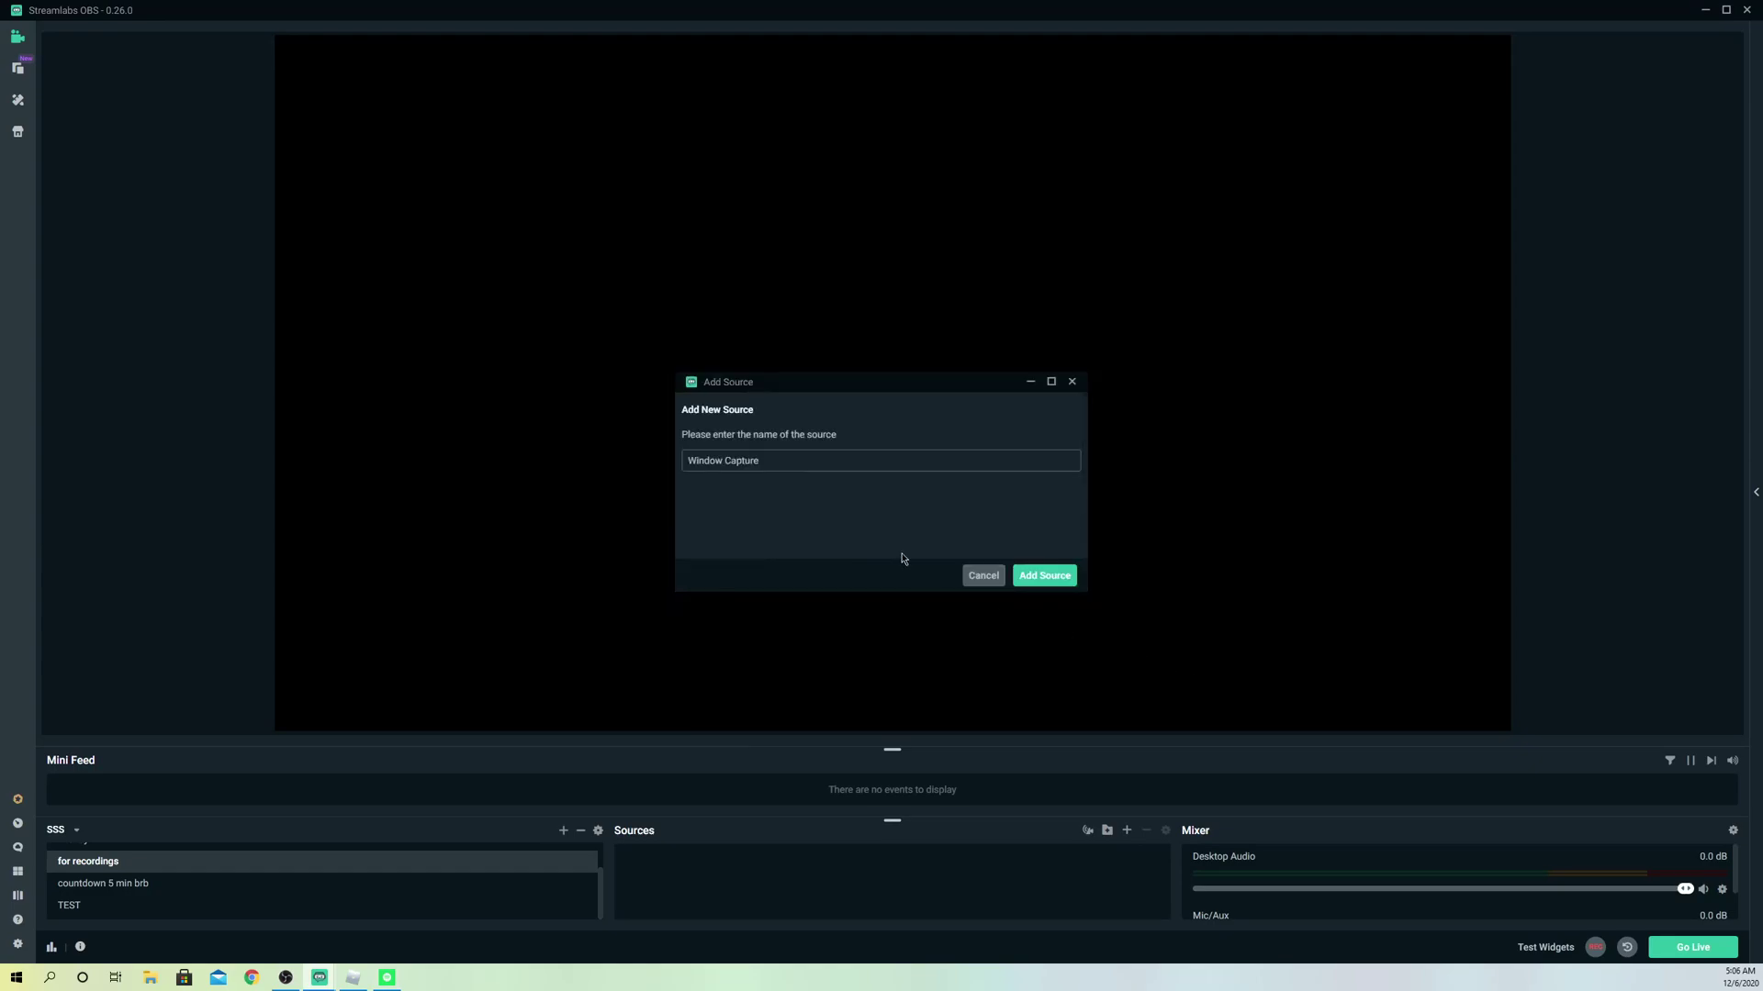
pyautogui.click(1035, 578)
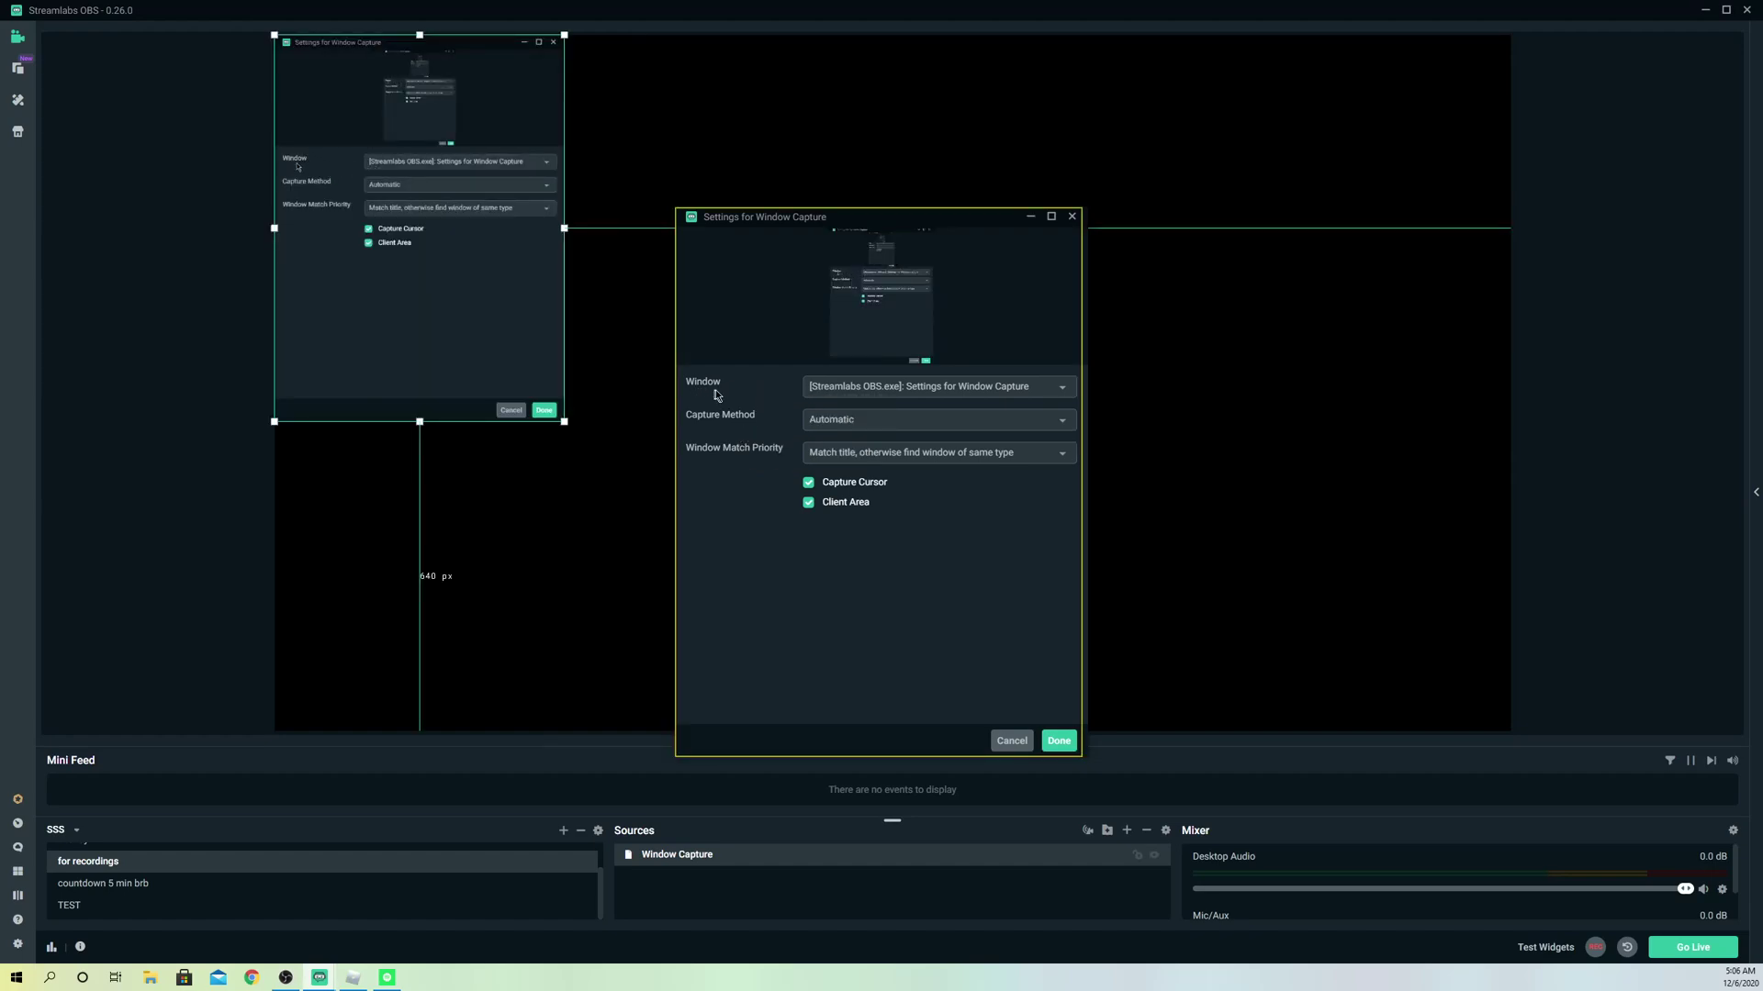
pyautogui.click(861, 400)
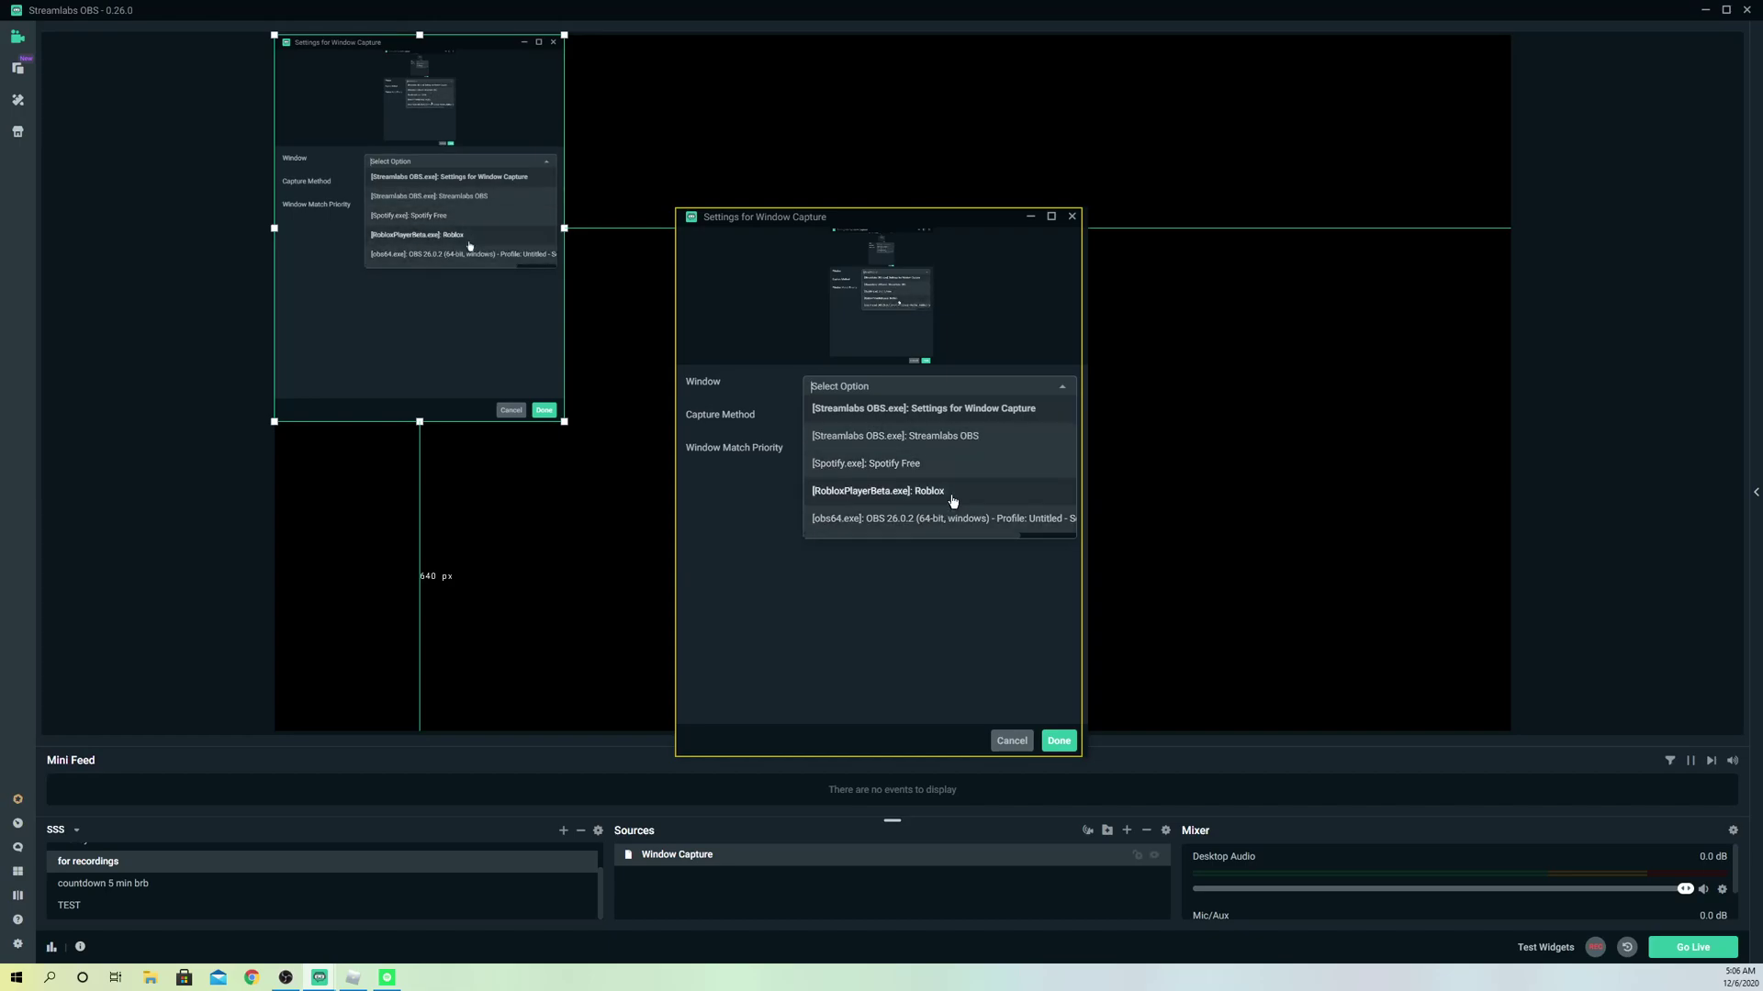
pyautogui.click(867, 469)
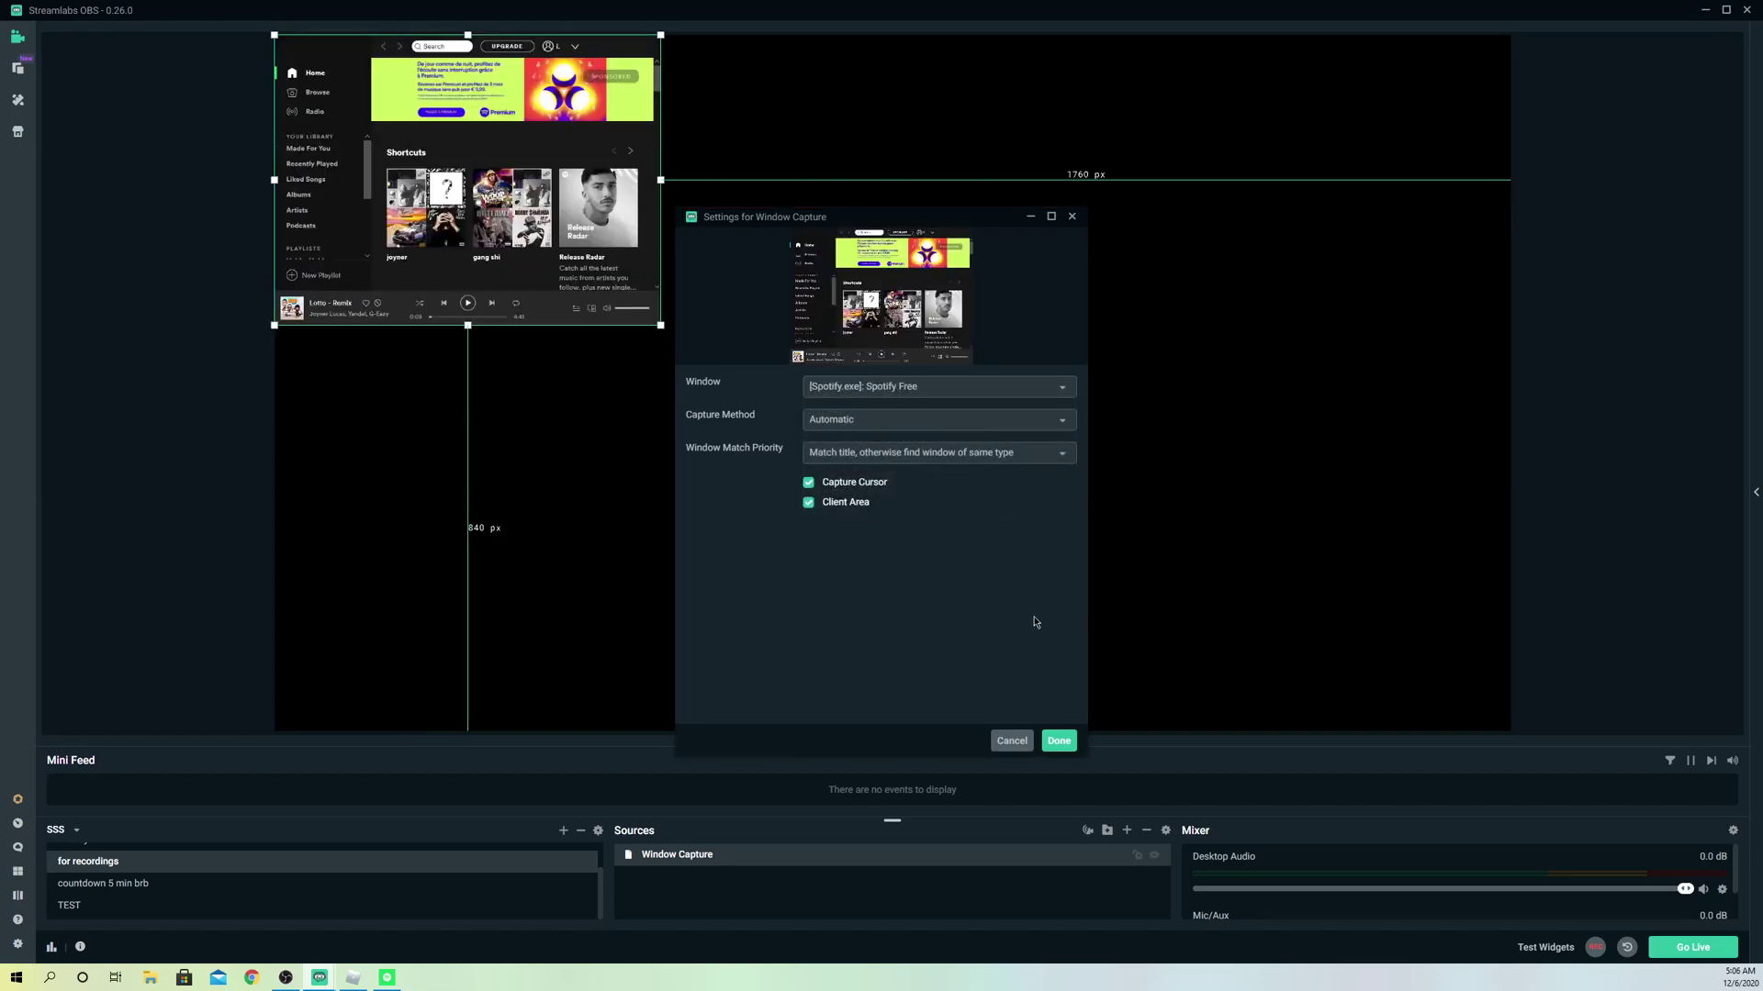
# - Resize and reposition the Spotify capture to sit centred in the preview
pyautogui.moveTo(461, 250); pyautogui.dragTo(556, 312)
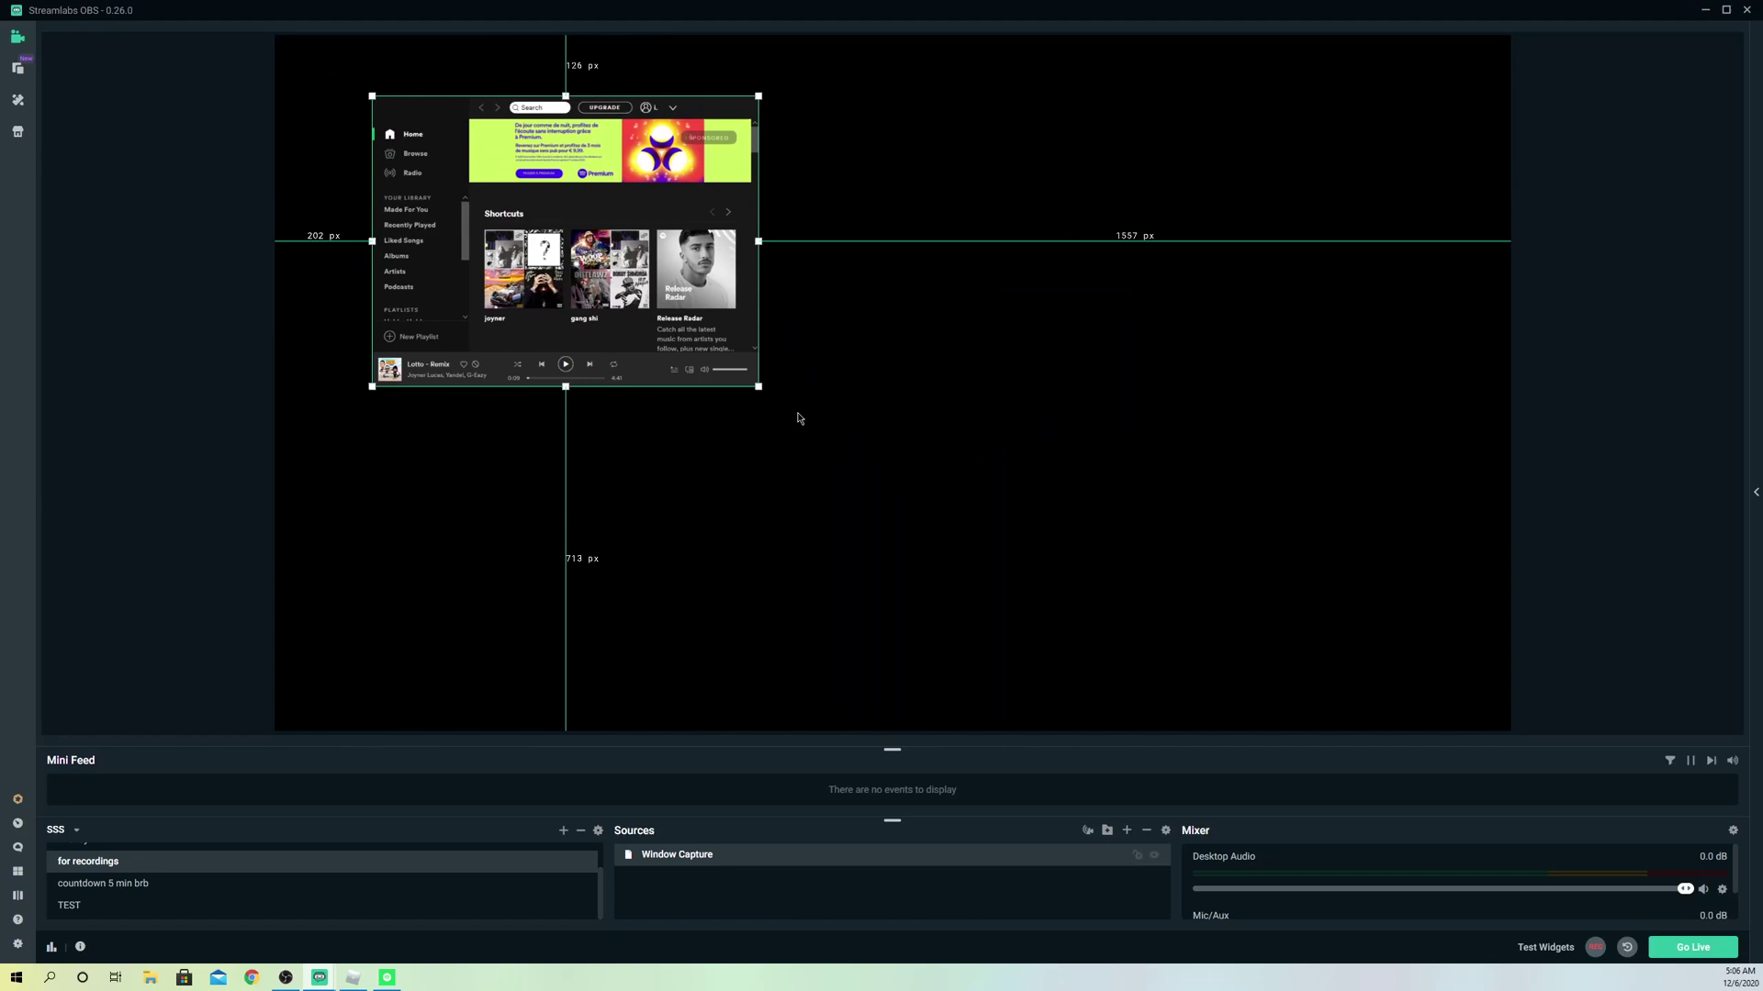
pyautogui.moveTo(759, 389)
pyautogui.mouseDown()
pyautogui.moveTo(1121, 582)
pyautogui.moveTo(1198, 604)
pyautogui.mouseUp()
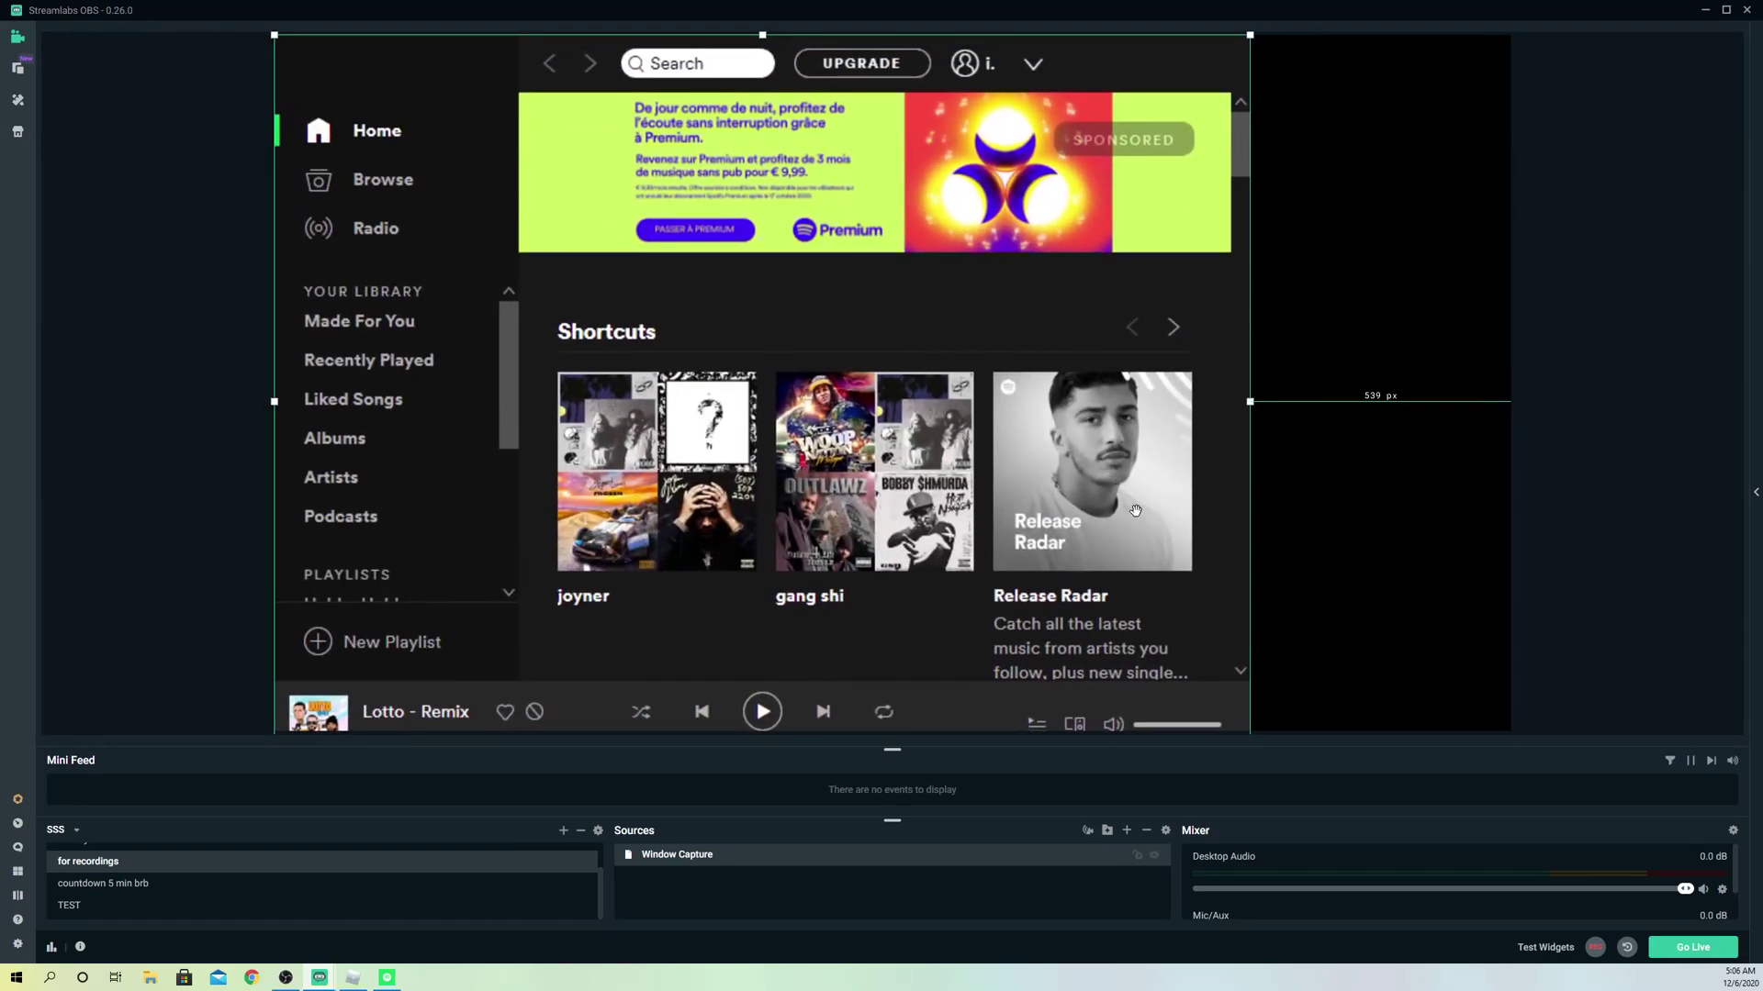
pyautogui.moveTo(1136, 510); pyautogui.dragTo(1174, 445)
pyautogui.moveTo(1287, 701); pyautogui.dragTo(948, 452)
pyautogui.moveTo(634, 248); pyautogui.dragTo(848, 331)
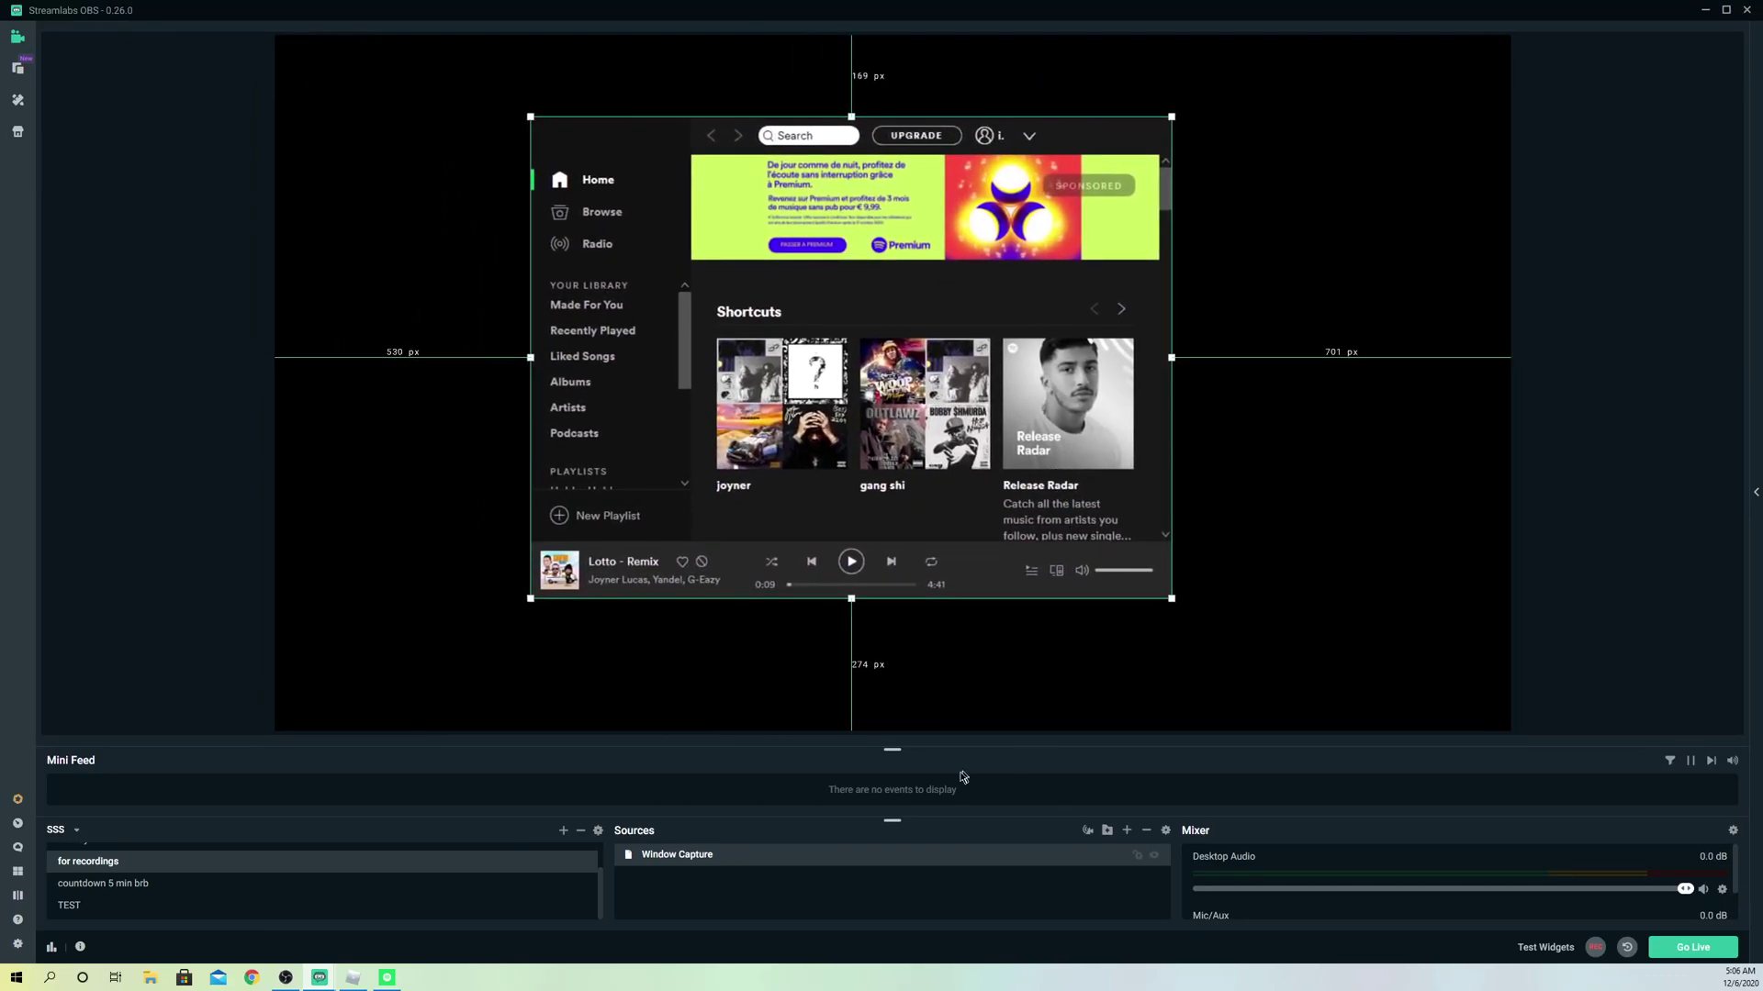
# - Reconfirm Spotify as the captured window, close the settings, and nudge the capture right
pyautogui.doubleClick(689, 853)
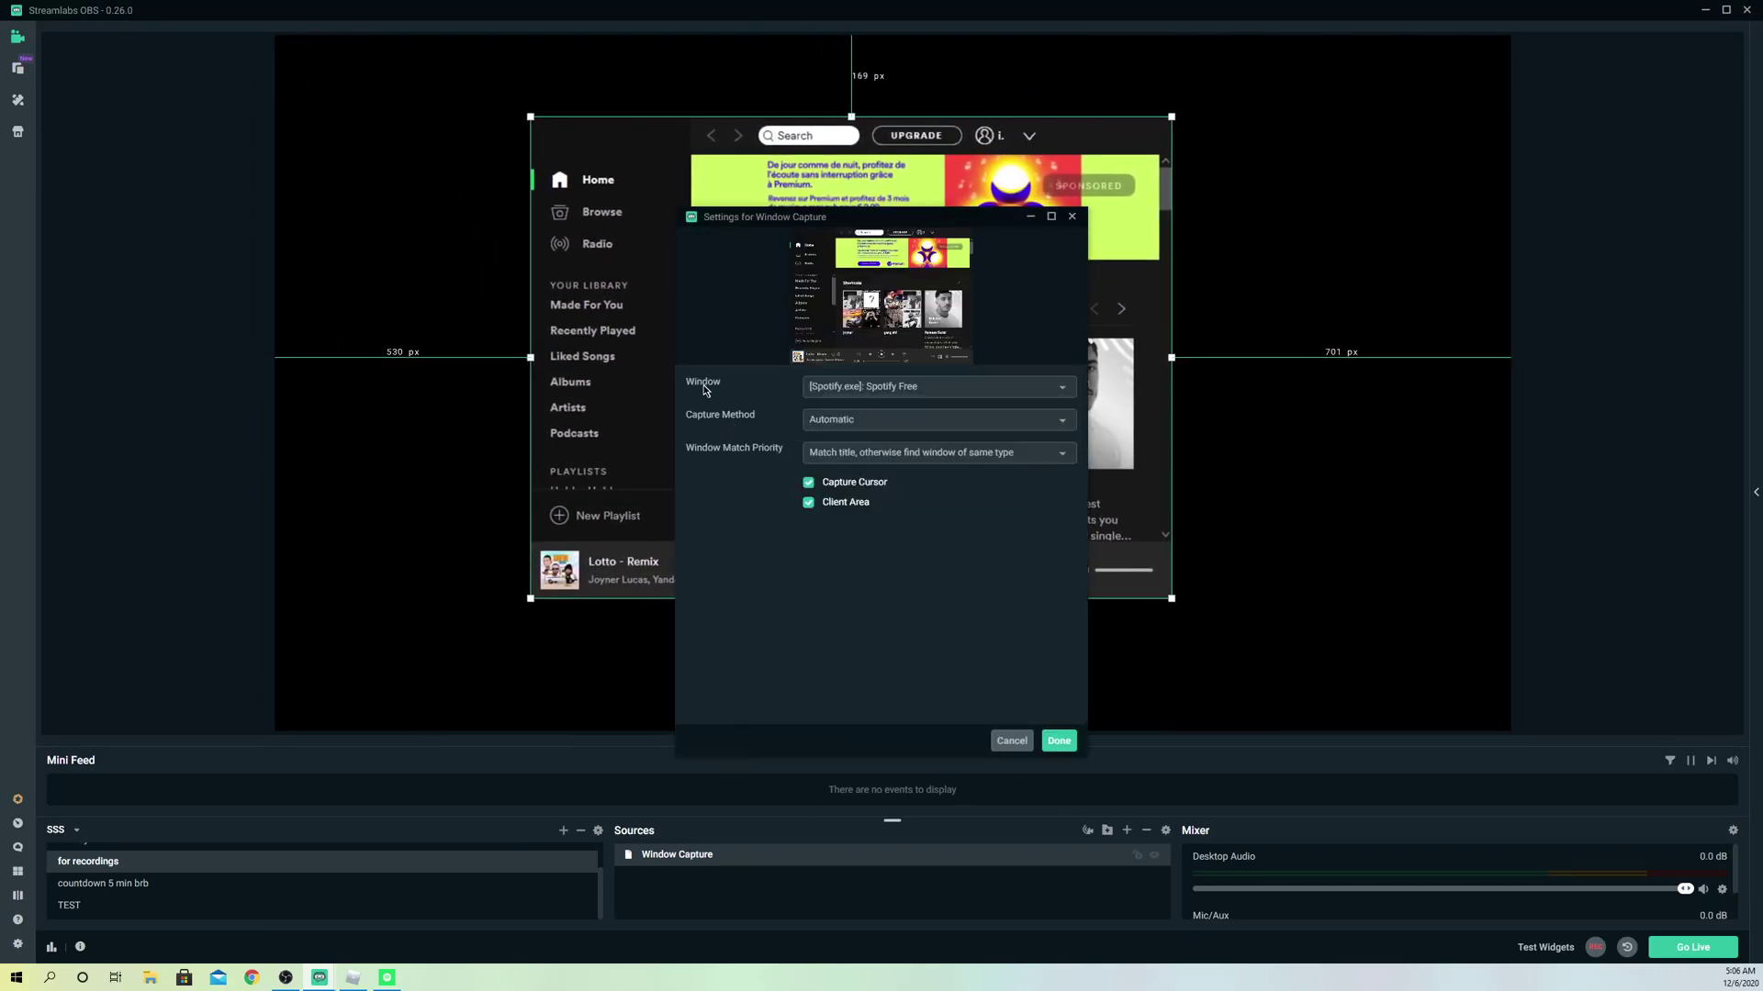
pyautogui.click(862, 389)
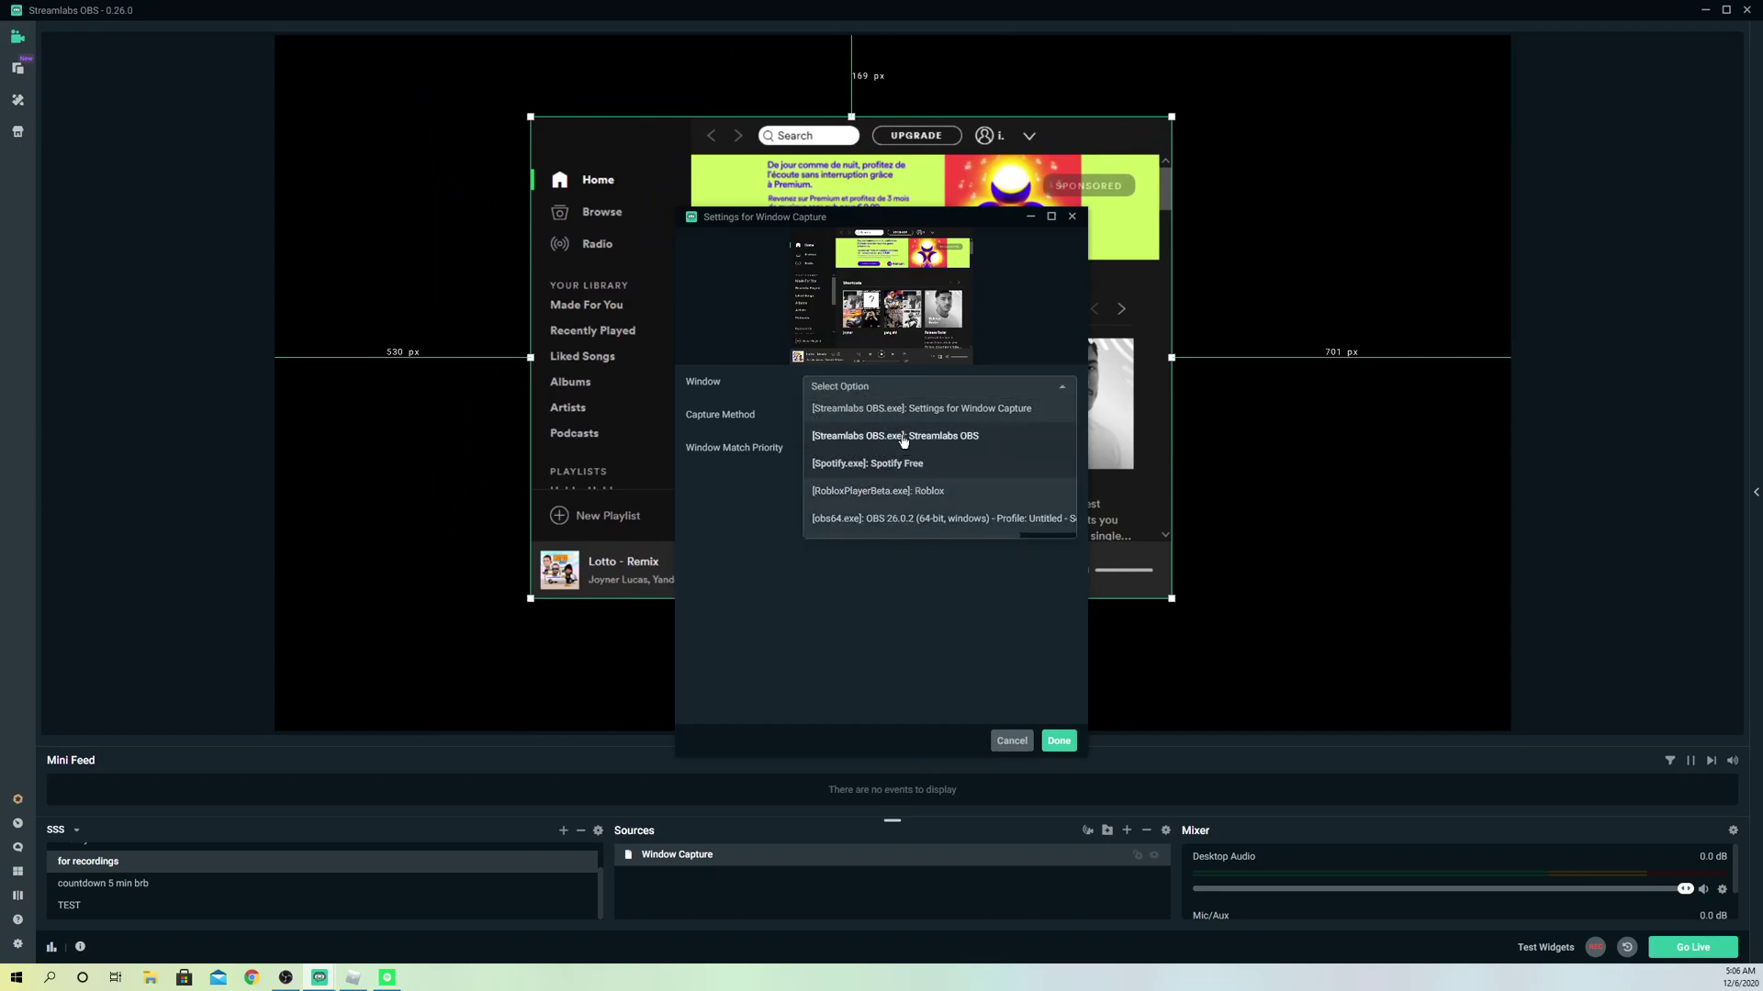
pyautogui.click(843, 591)
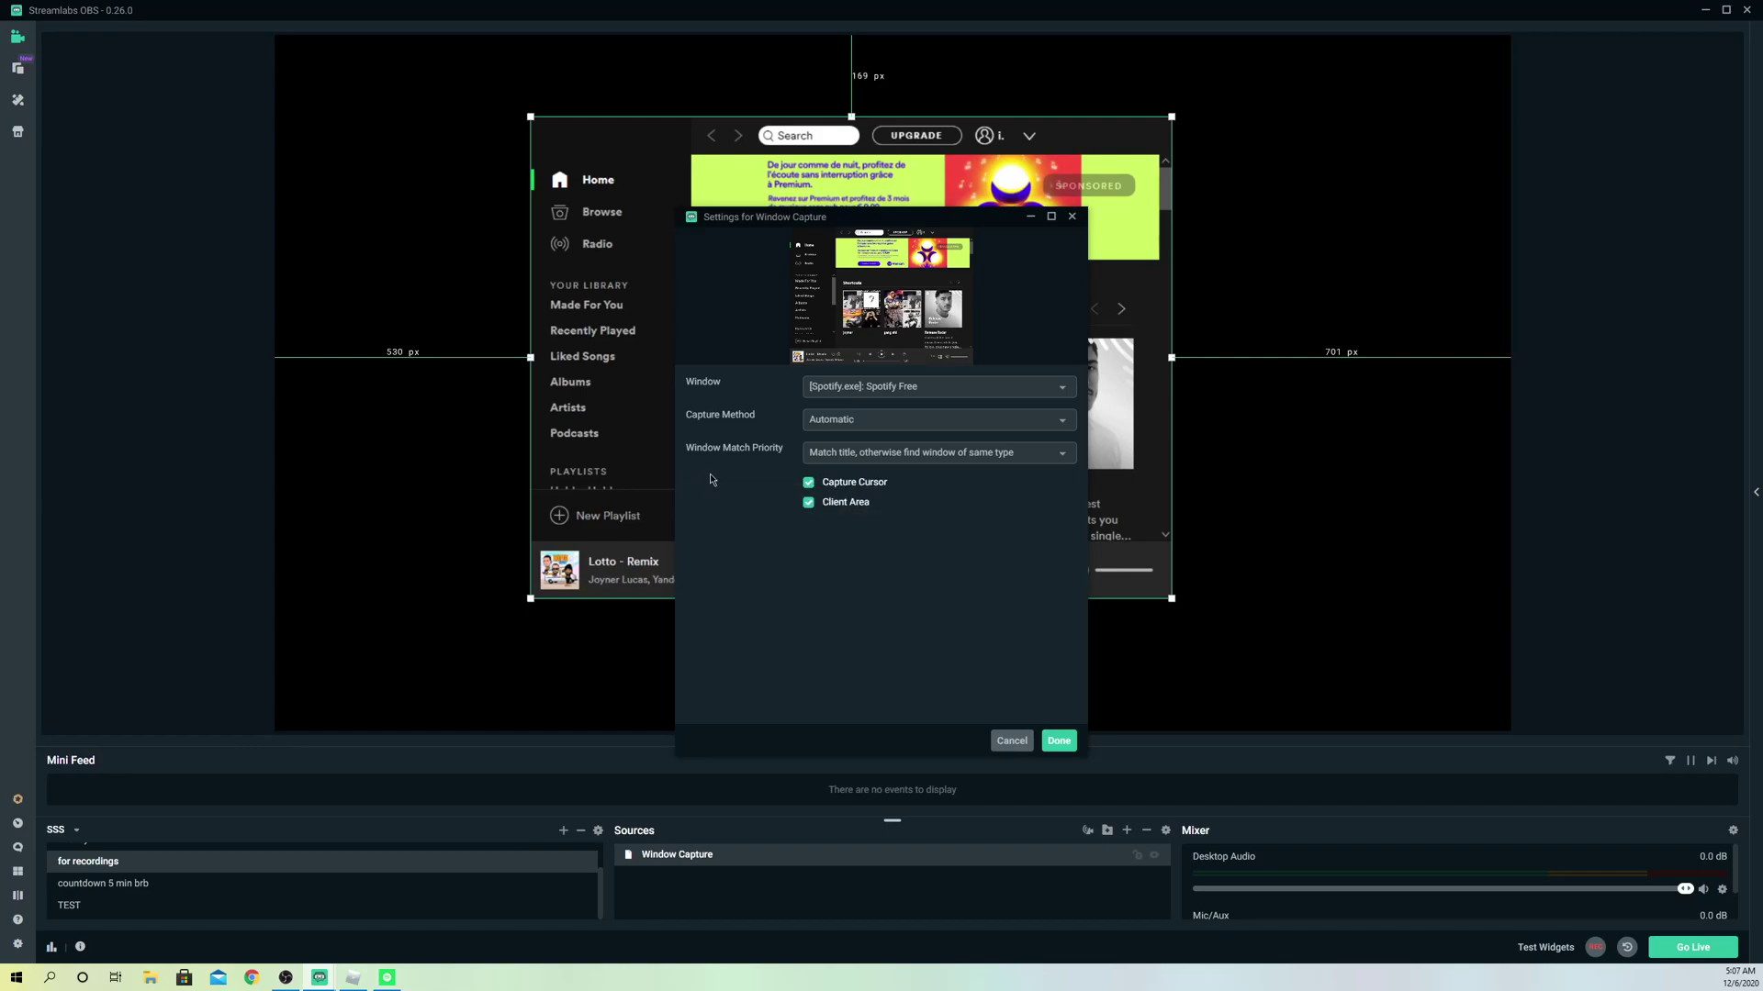
pyautogui.click(1076, 217)
pyautogui.moveTo(913, 289); pyautogui.dragTo(939, 289)
# - Nudge the Spotify capture slightly, then click empty space to deselect Window Capture
pyautogui.click(1297, 303)
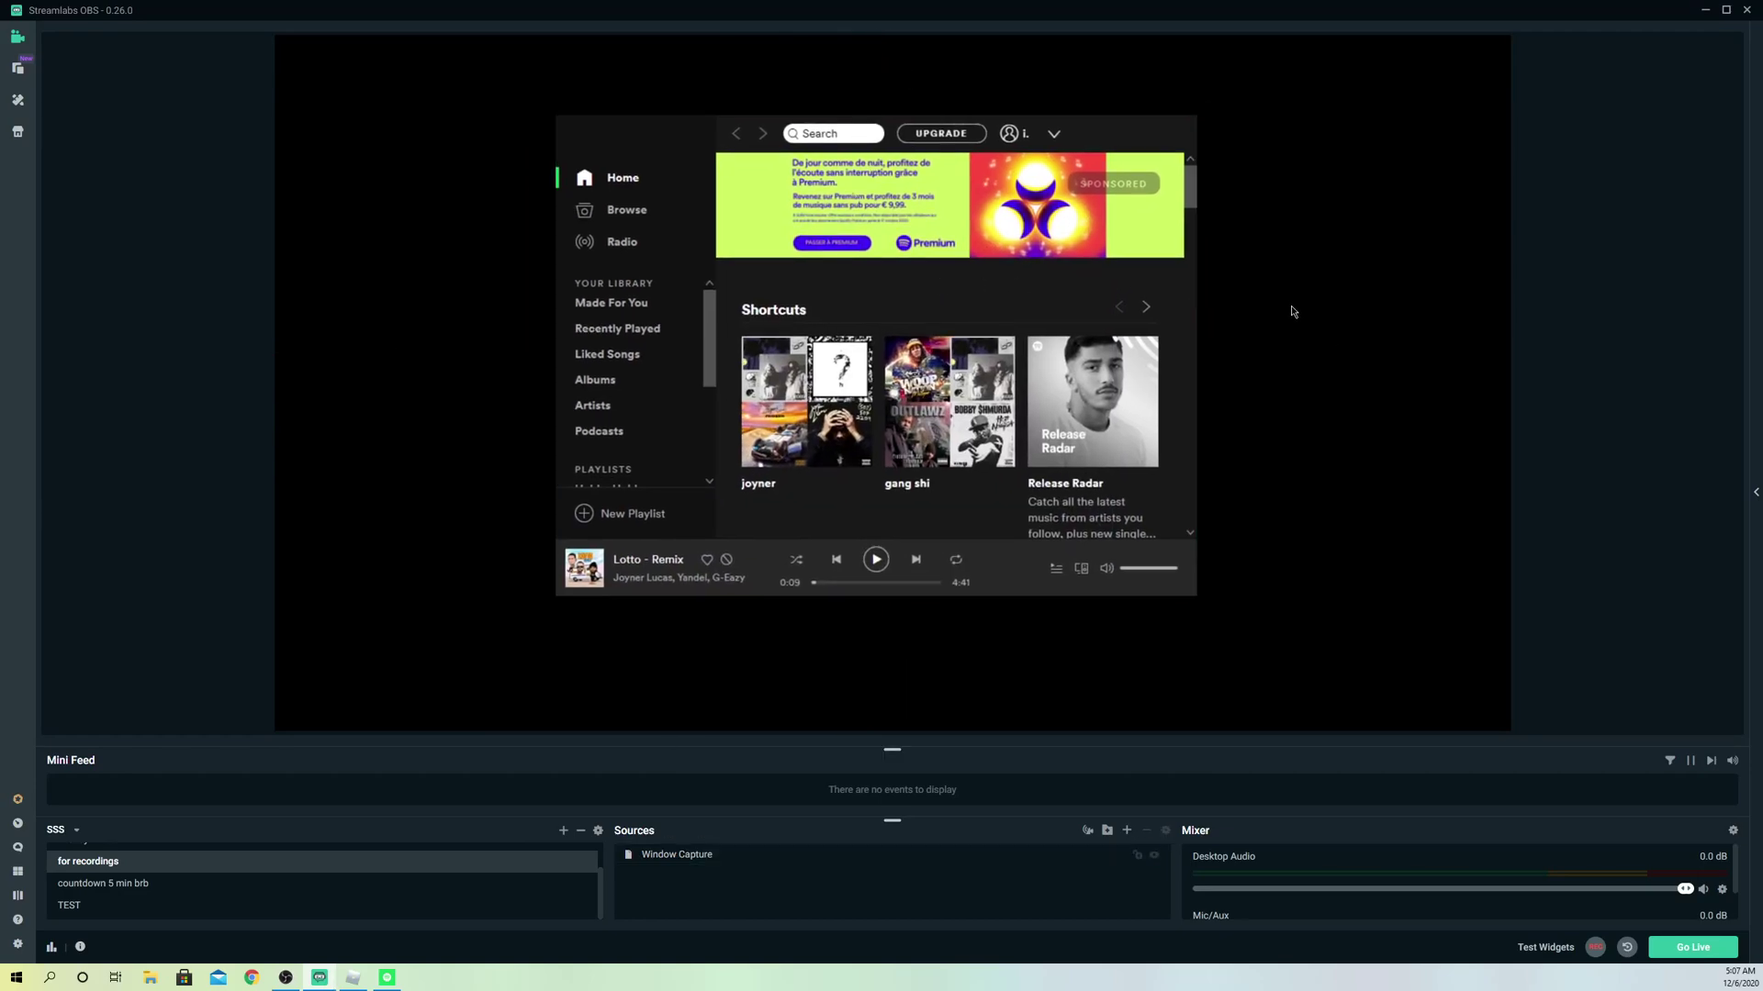
pyautogui.moveTo(854, 358)
pyautogui.mouseDown()
pyautogui.moveTo(866, 366)
pyautogui.moveTo(855, 348)
pyautogui.mouseUp()
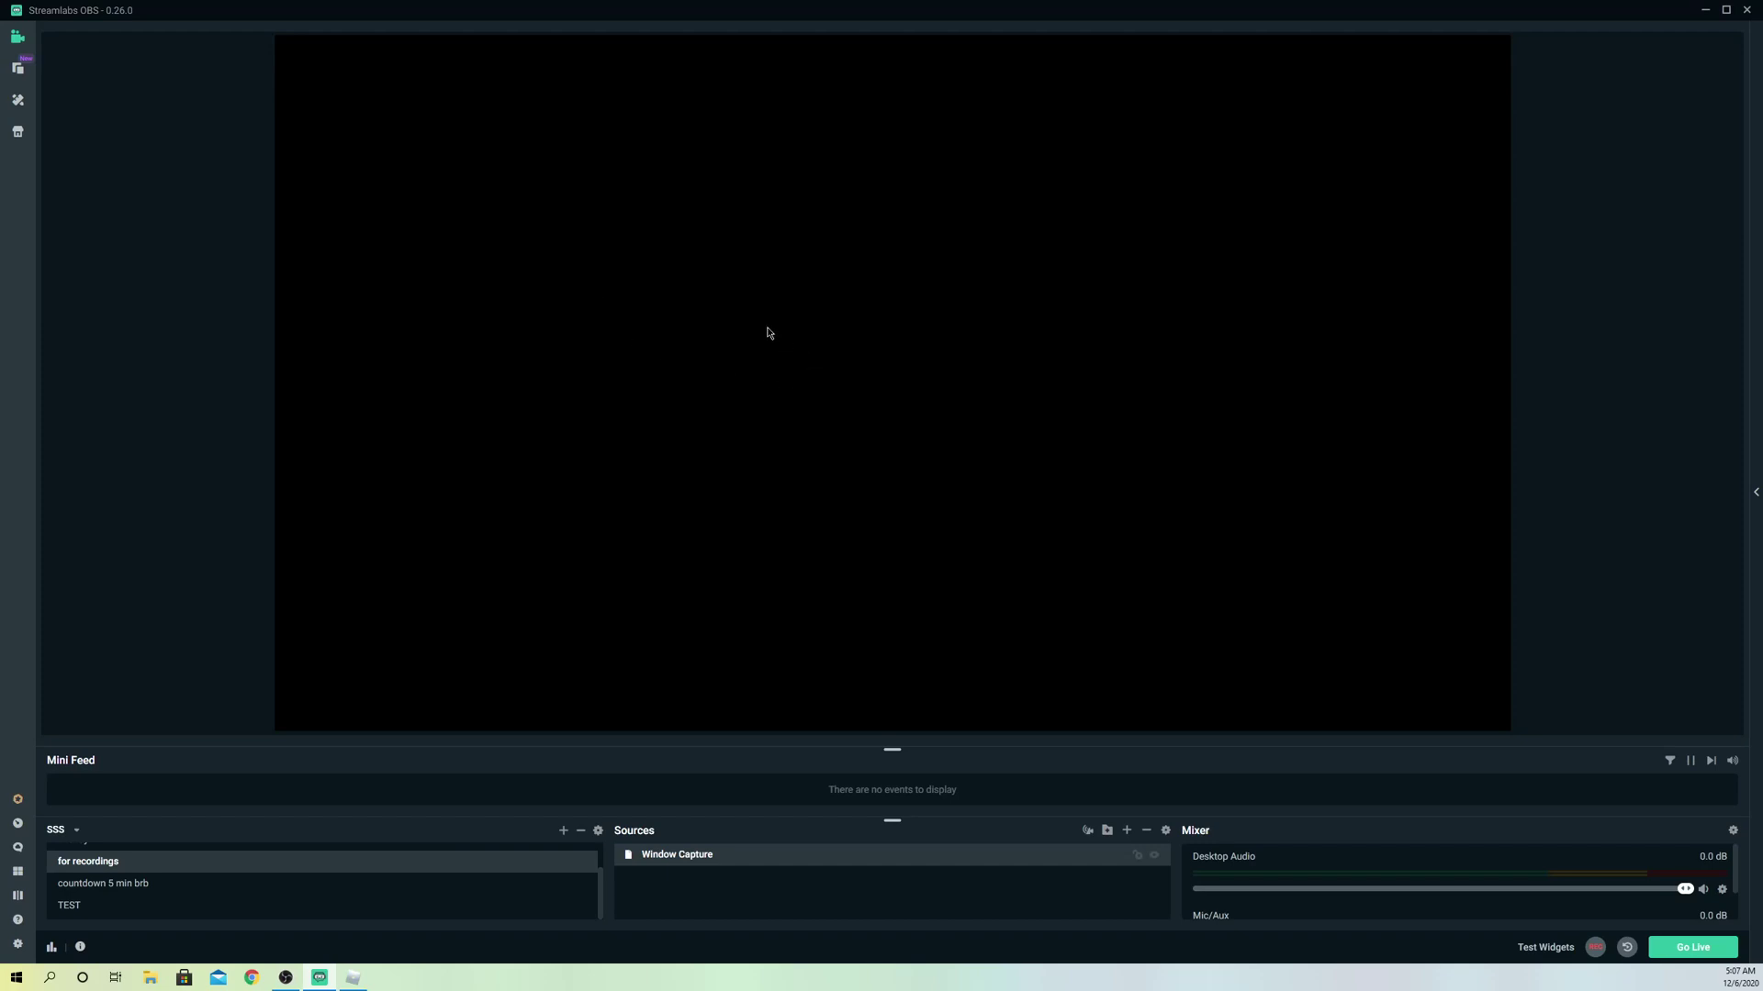
pyautogui.click(178, 281)
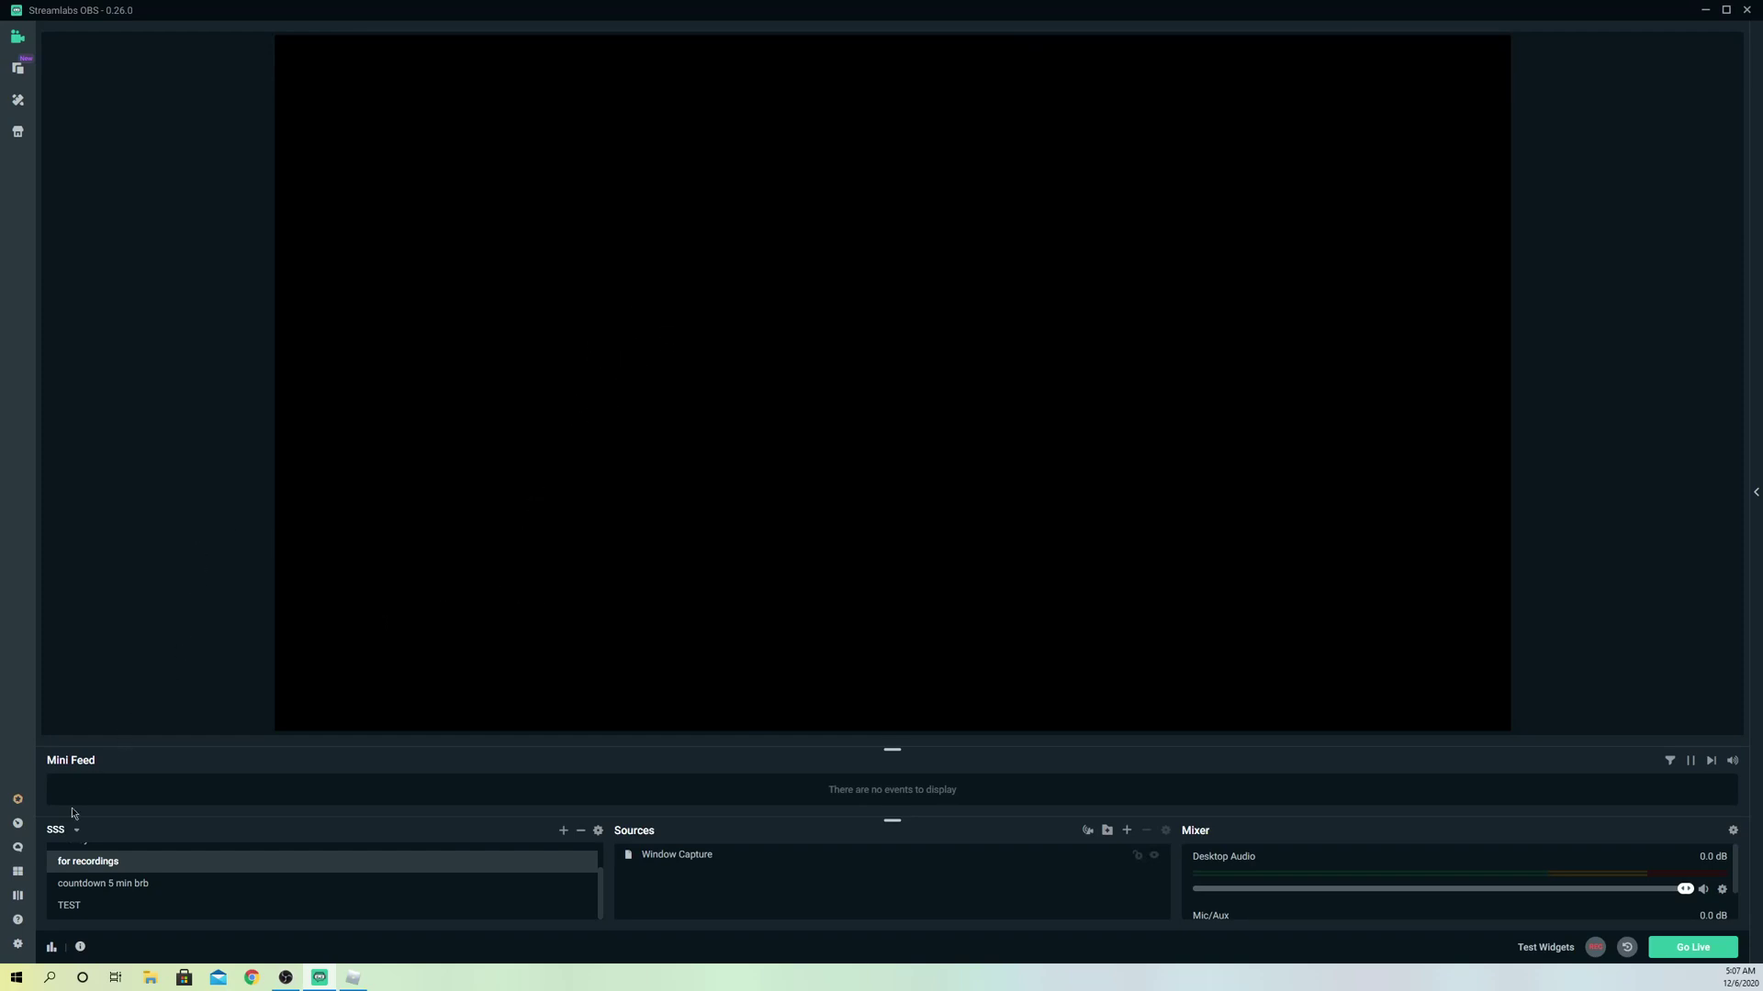
pyautogui.click(17, 945)
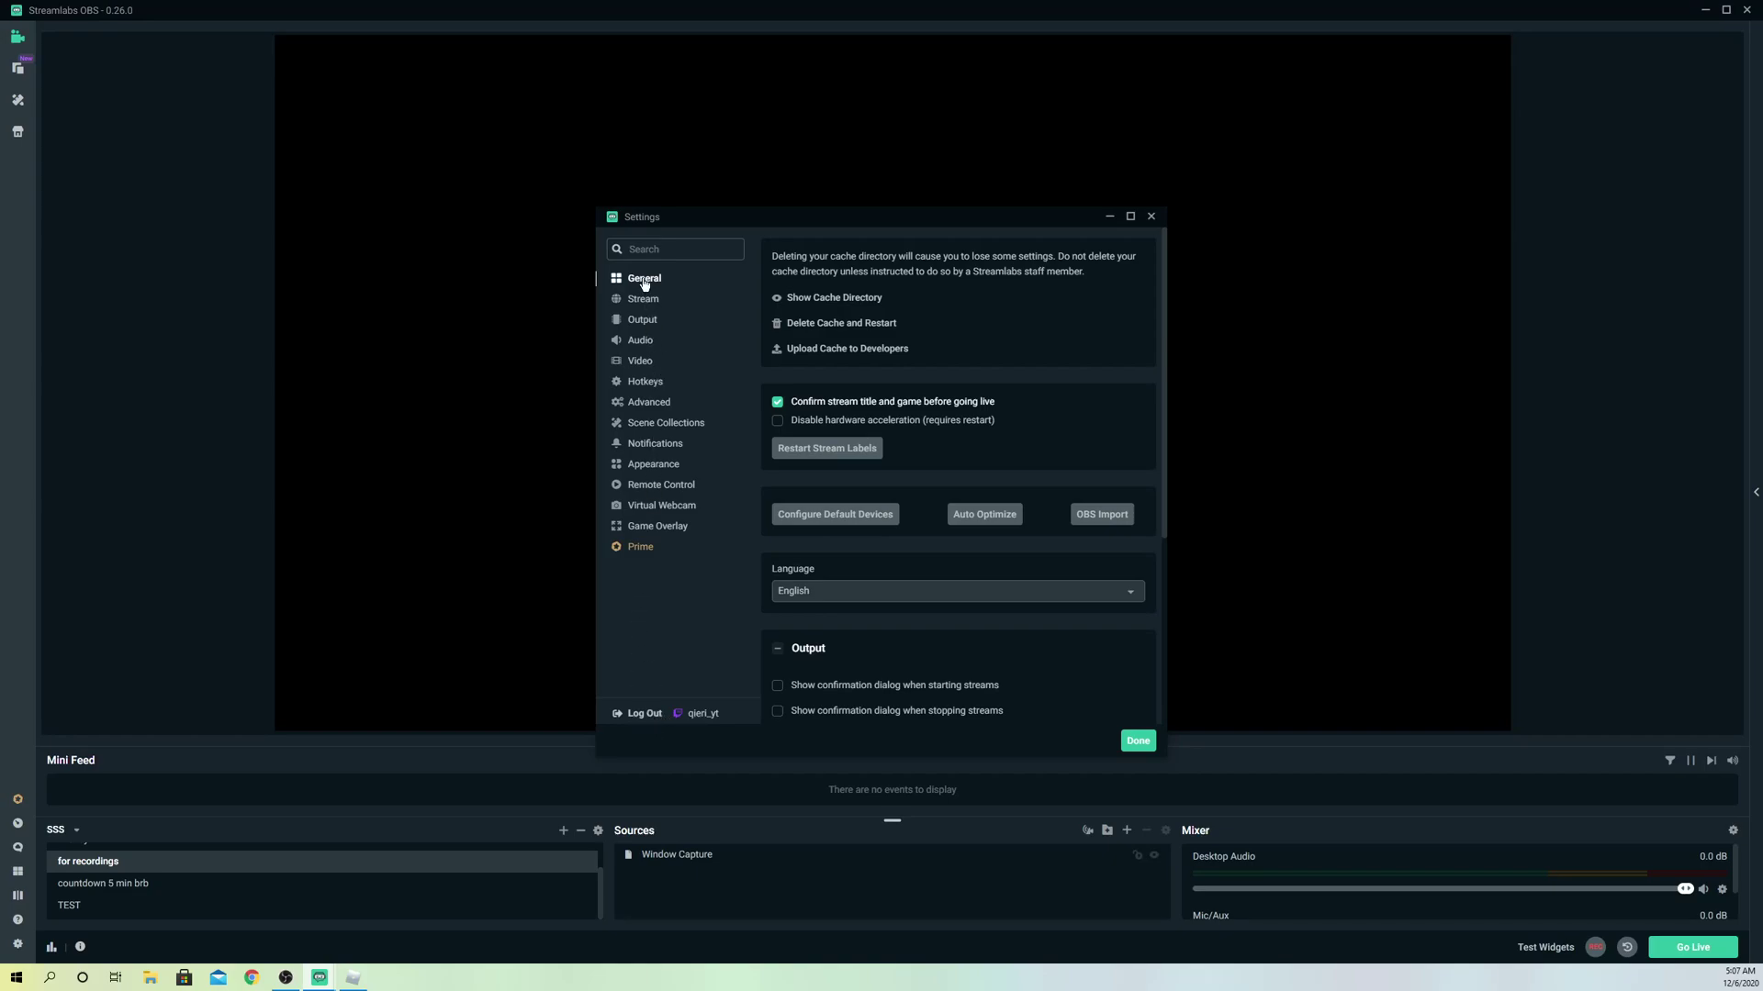
pyautogui.click(889, 330)
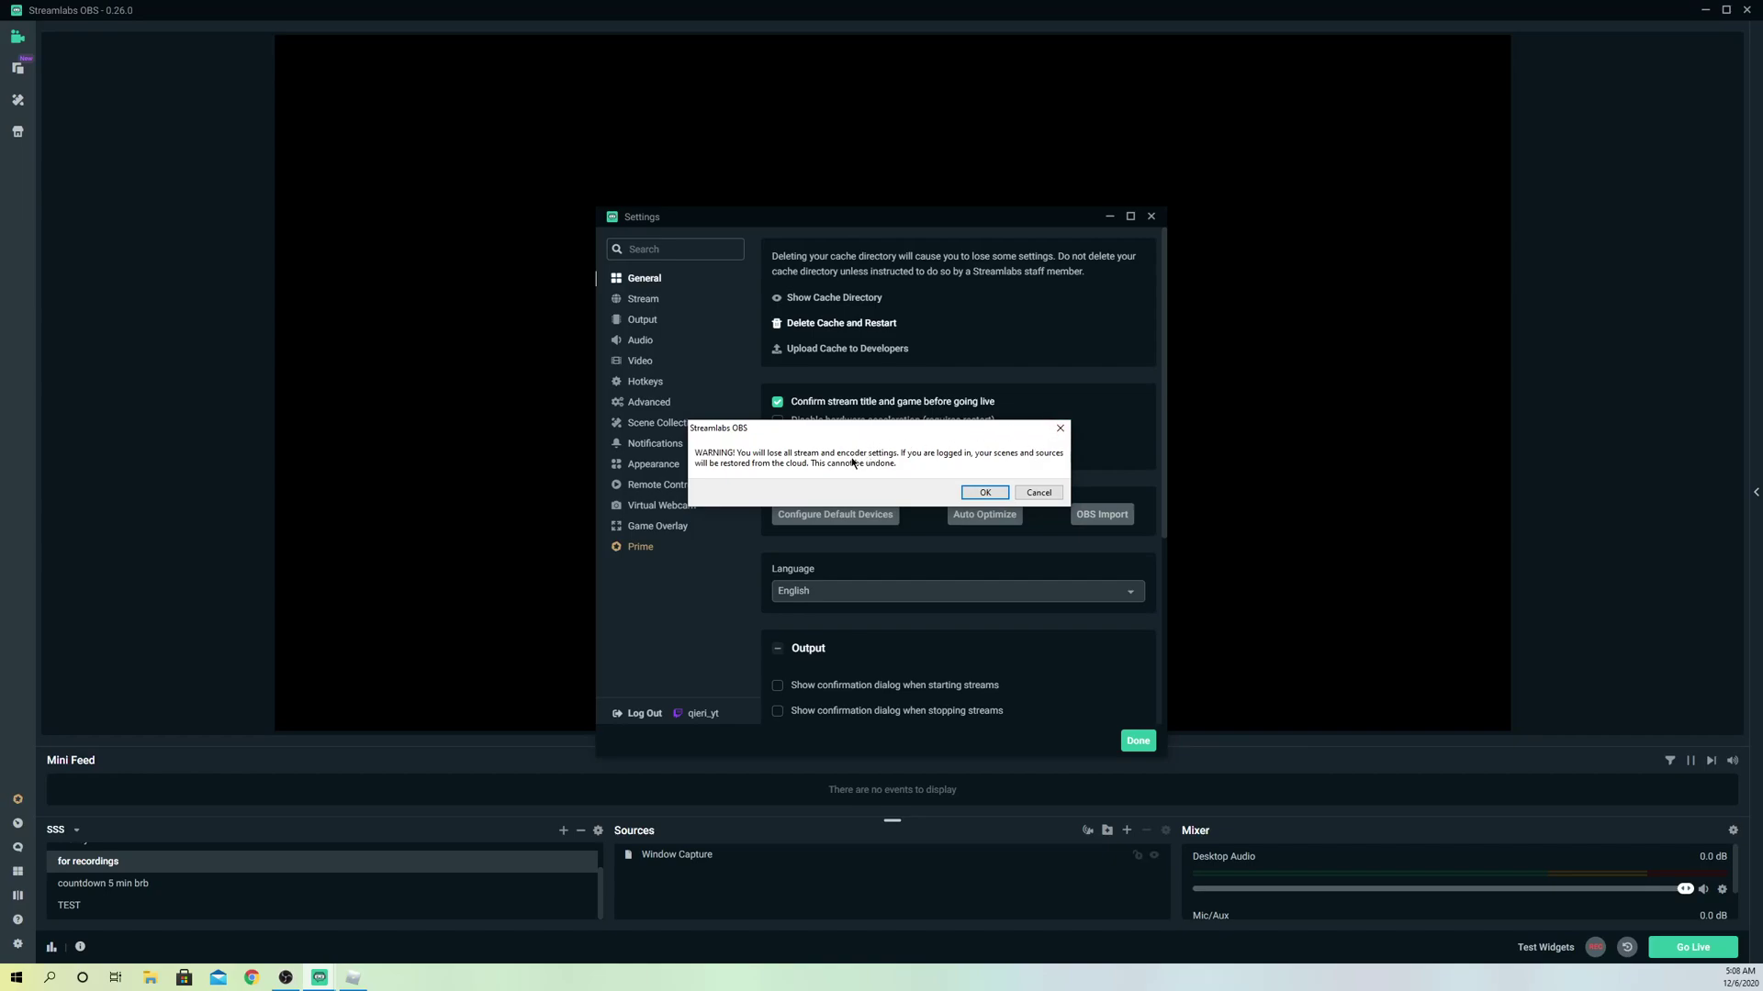
pyautogui.click(1060, 429)
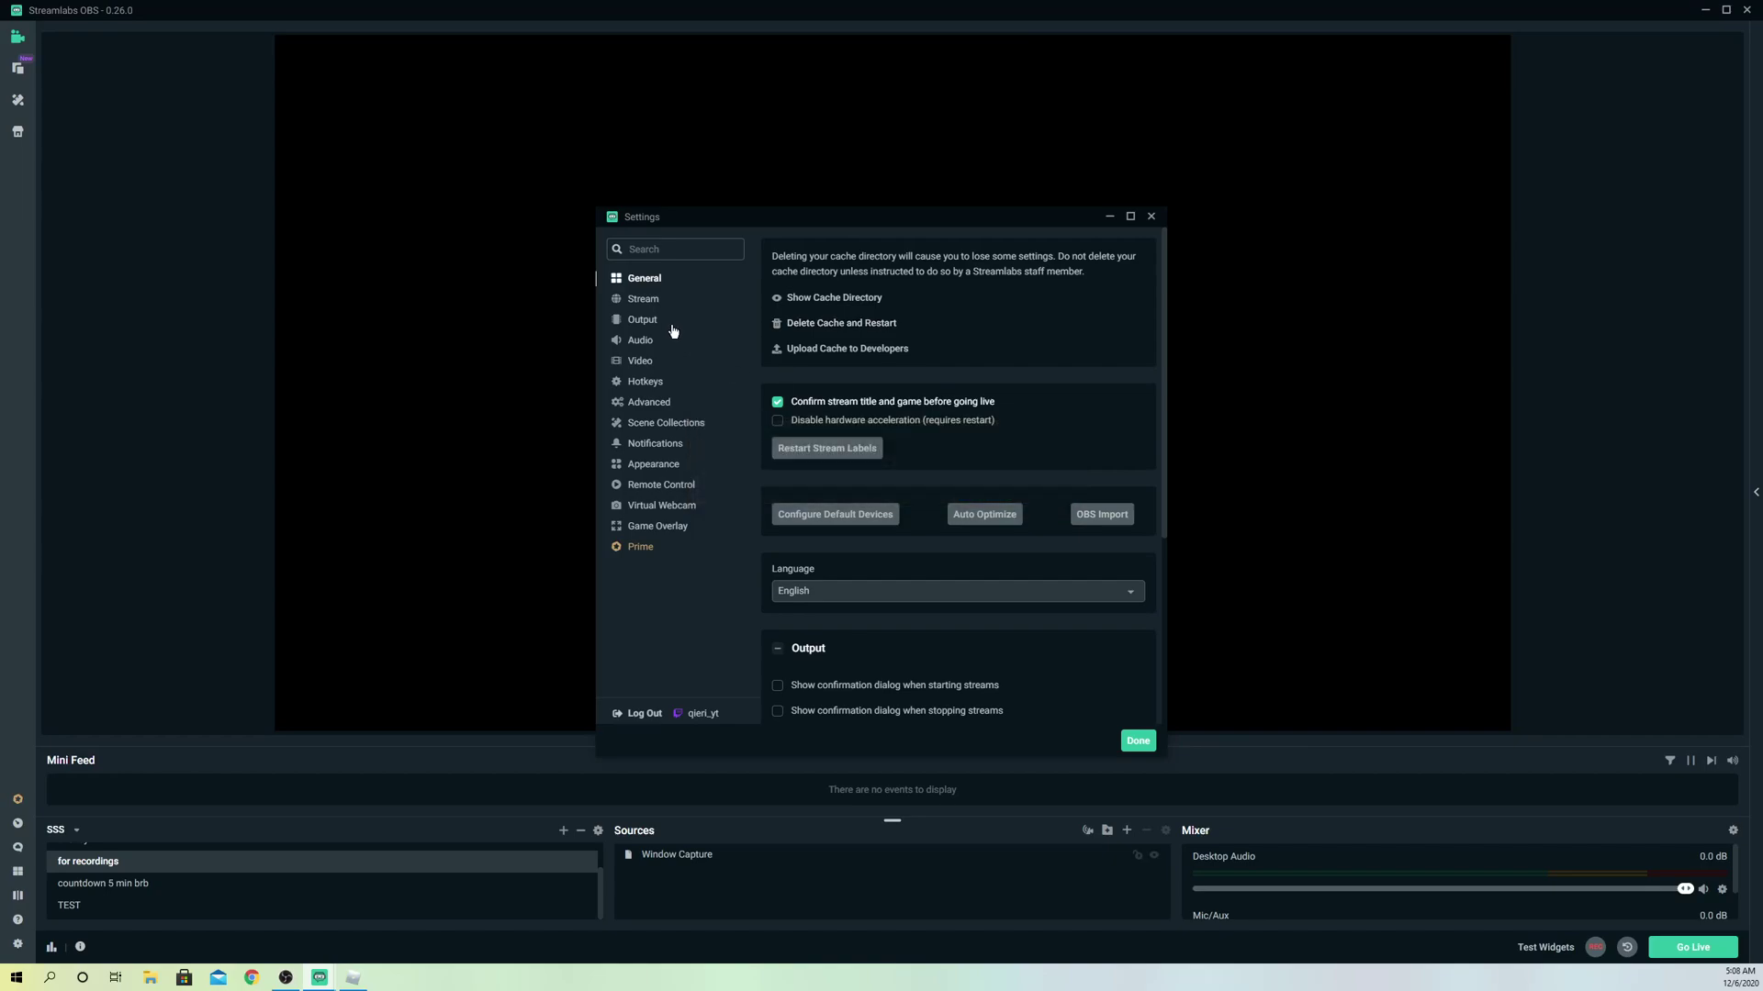
pyautogui.click(1150, 217)
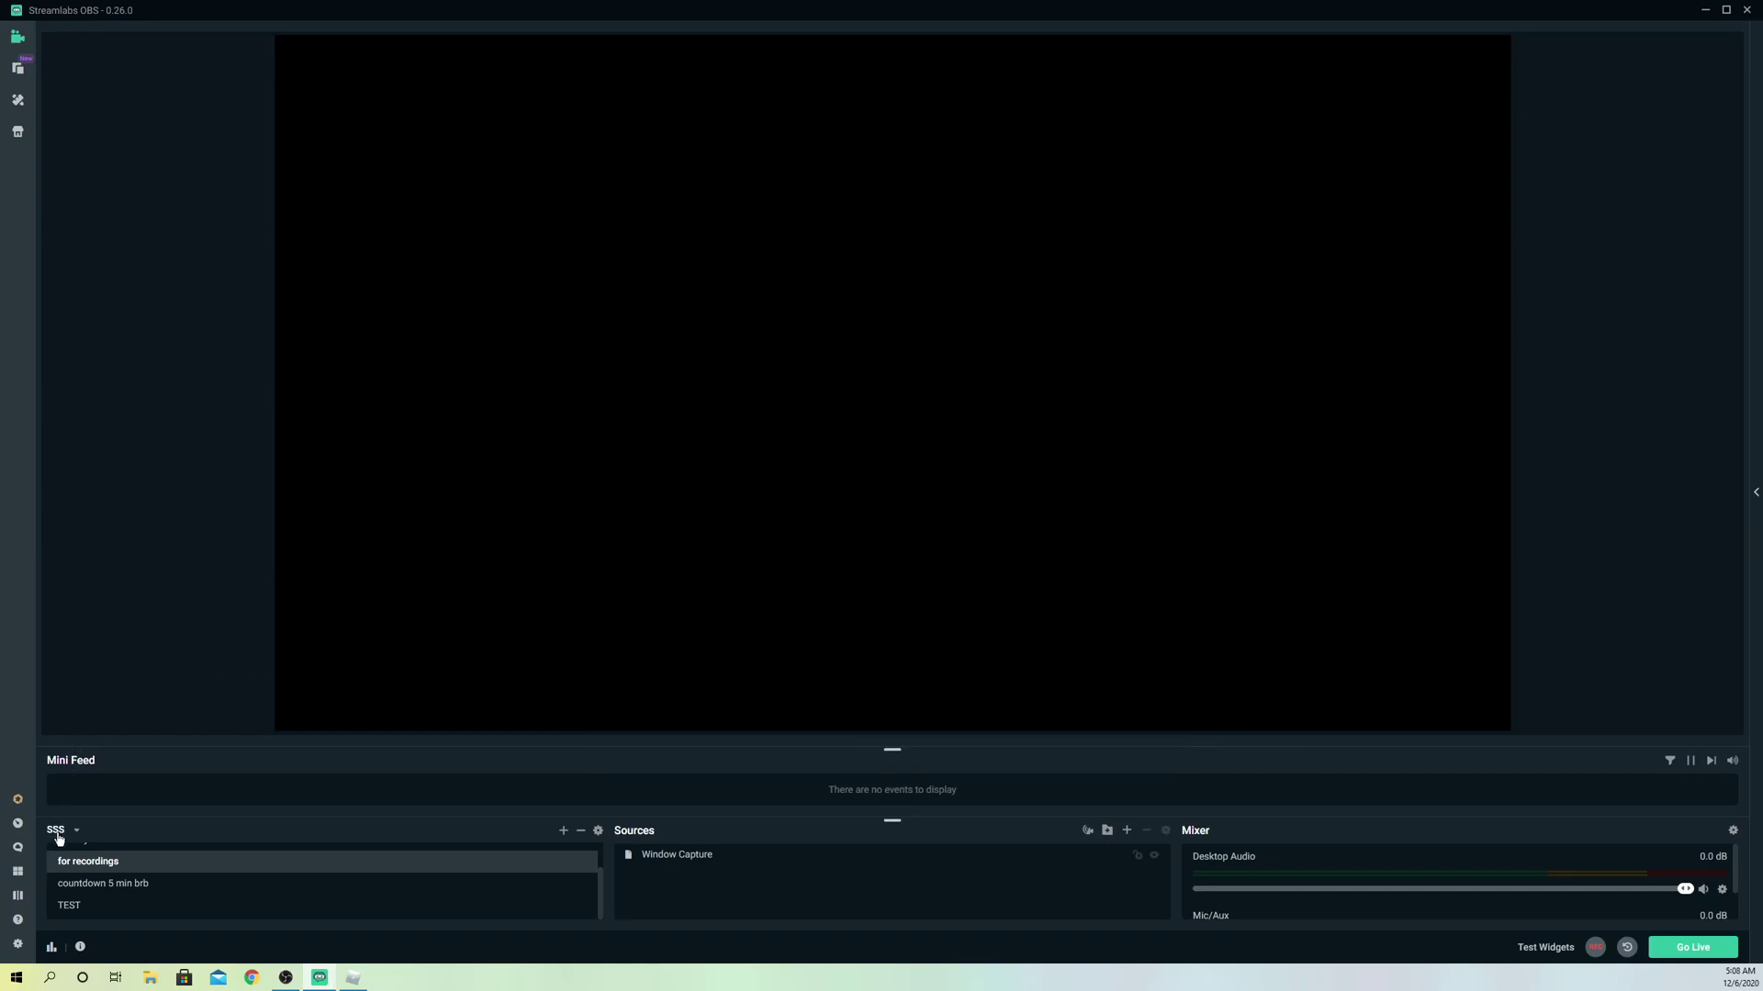